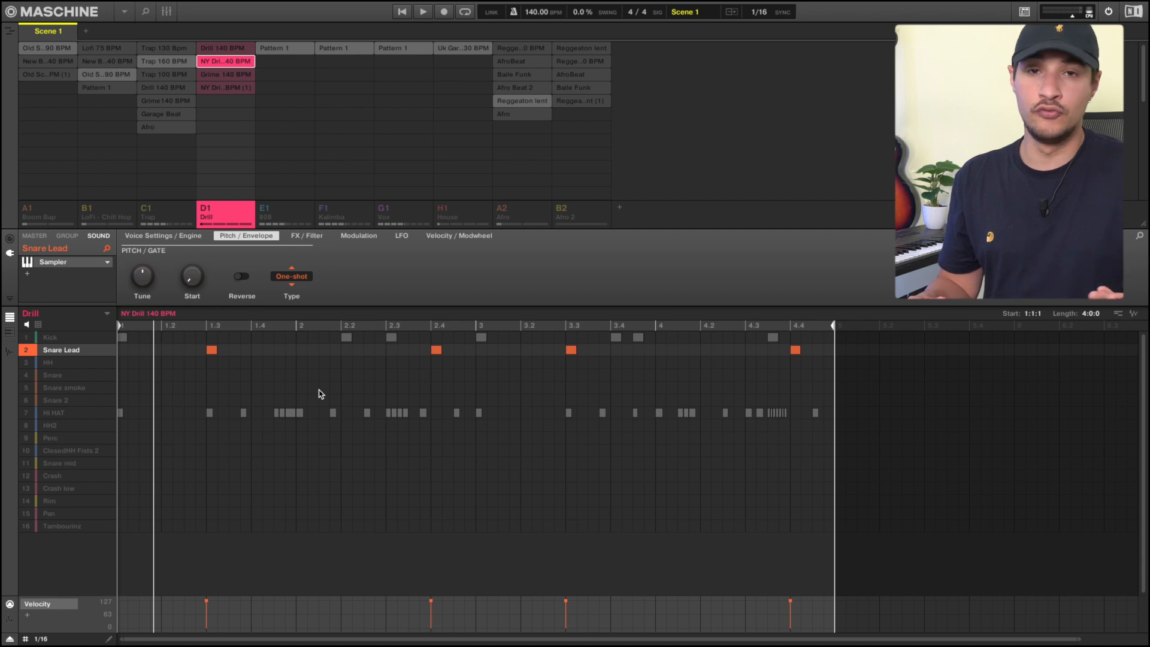
Step: Play the snare pattern, then unmute the Kick and listen to both together
key("space")
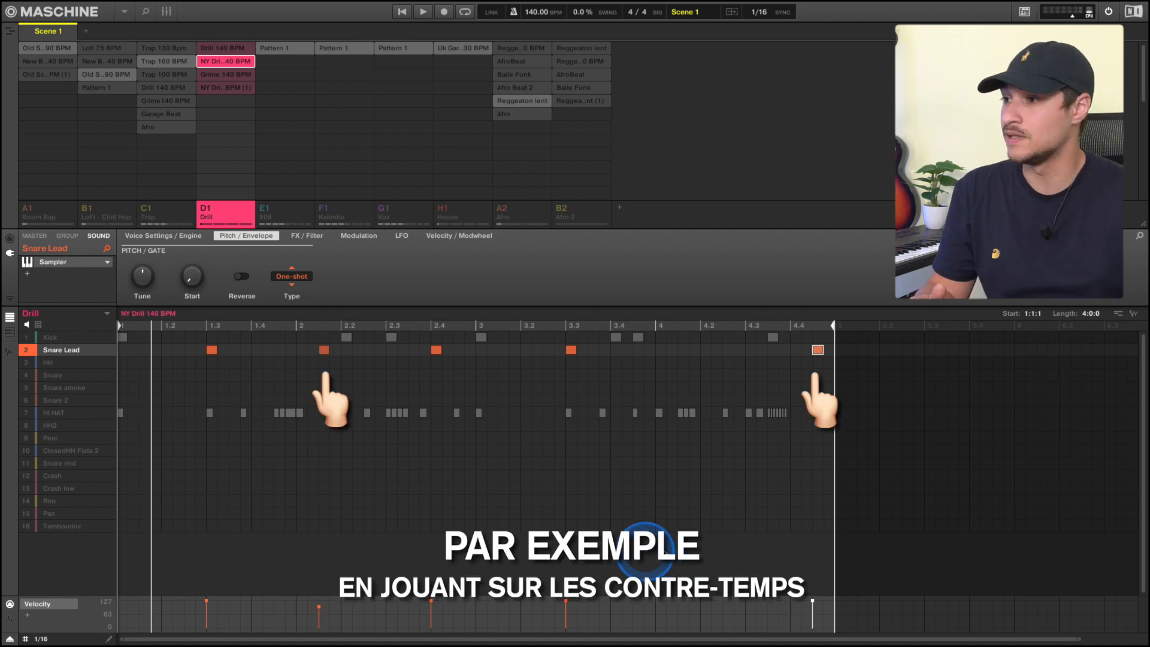
key("space")
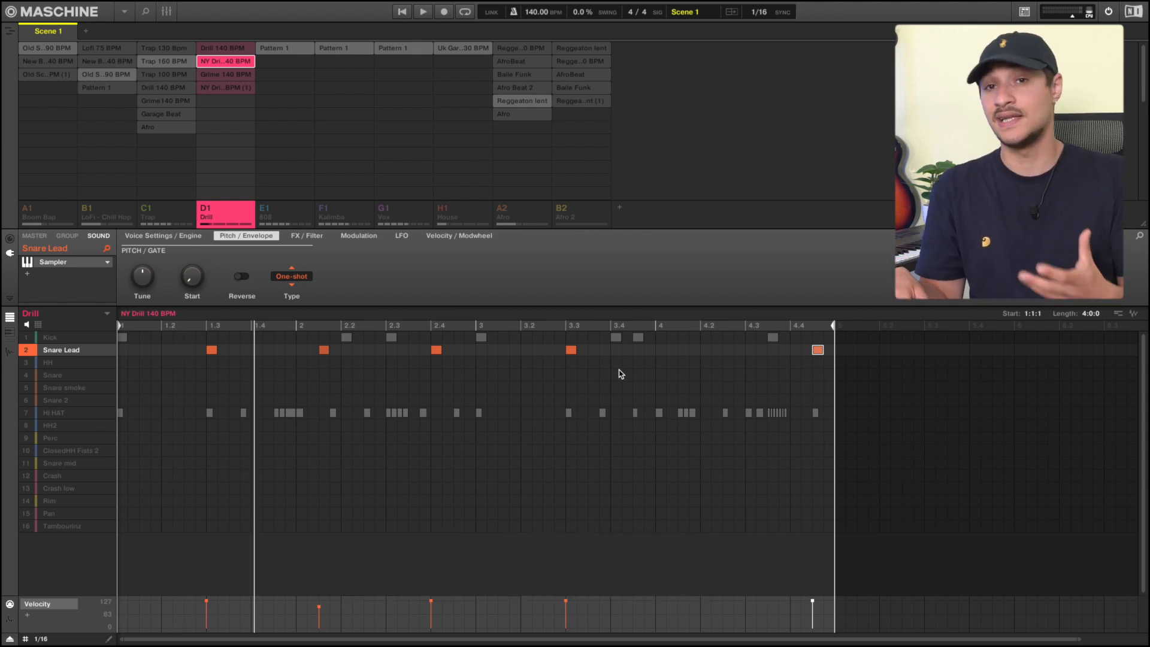
left_click(24, 338)
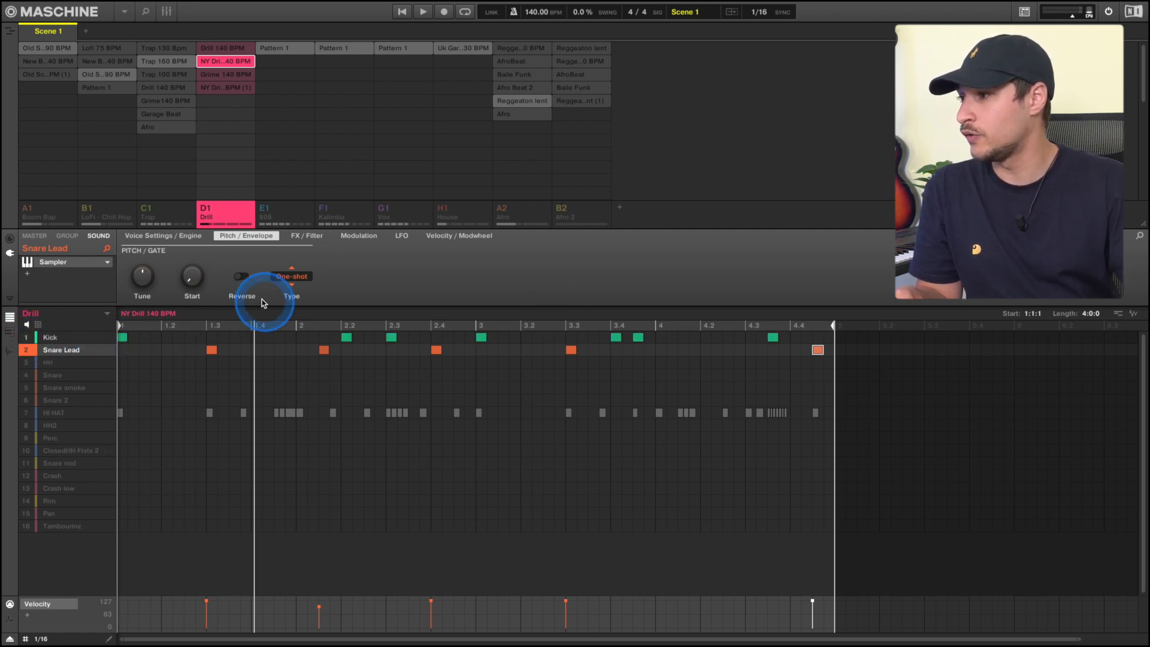
key("space")
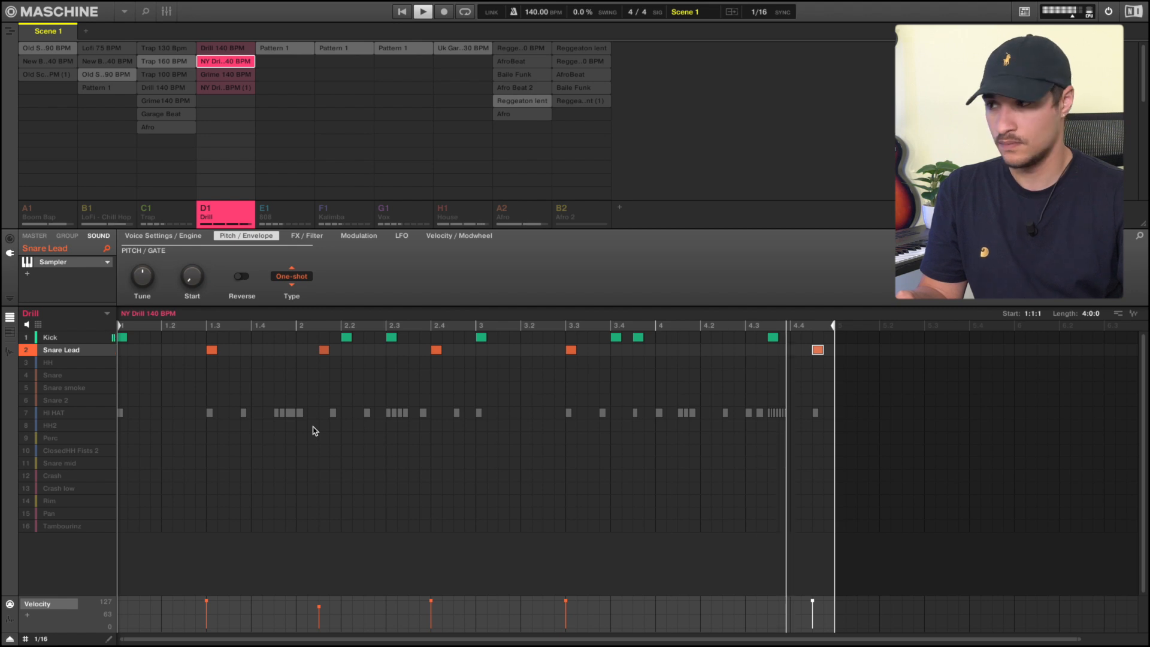
key("space")
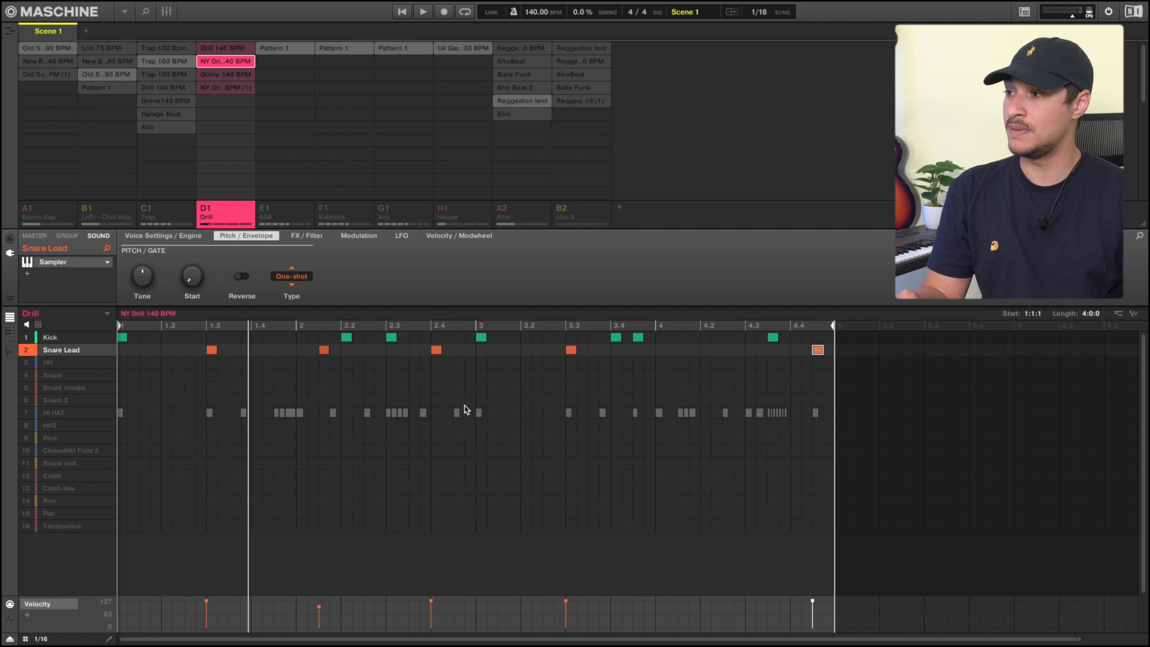
Step: Delete all Kick notes except those at the start of bars 1 and 3, and play the pattern
mouse_move(109, 358)
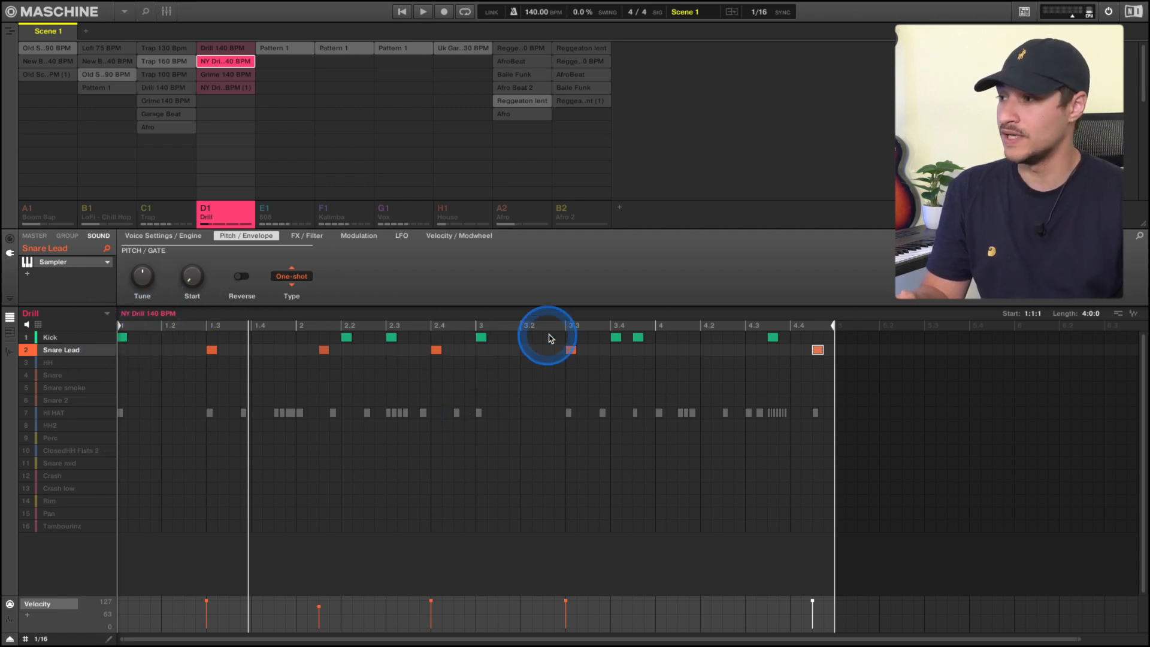
left_click_drag(336, 333, 418, 340)
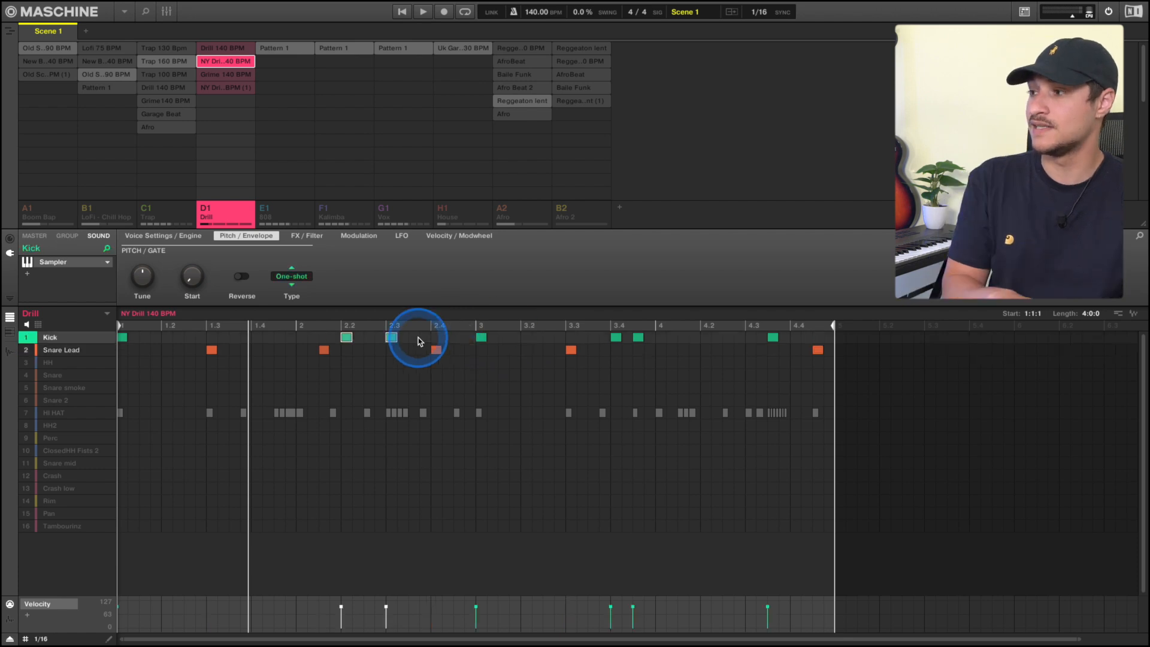
key("Delete")
left_click_drag(561, 333, 779, 338)
key("Delete")
key("Delete")
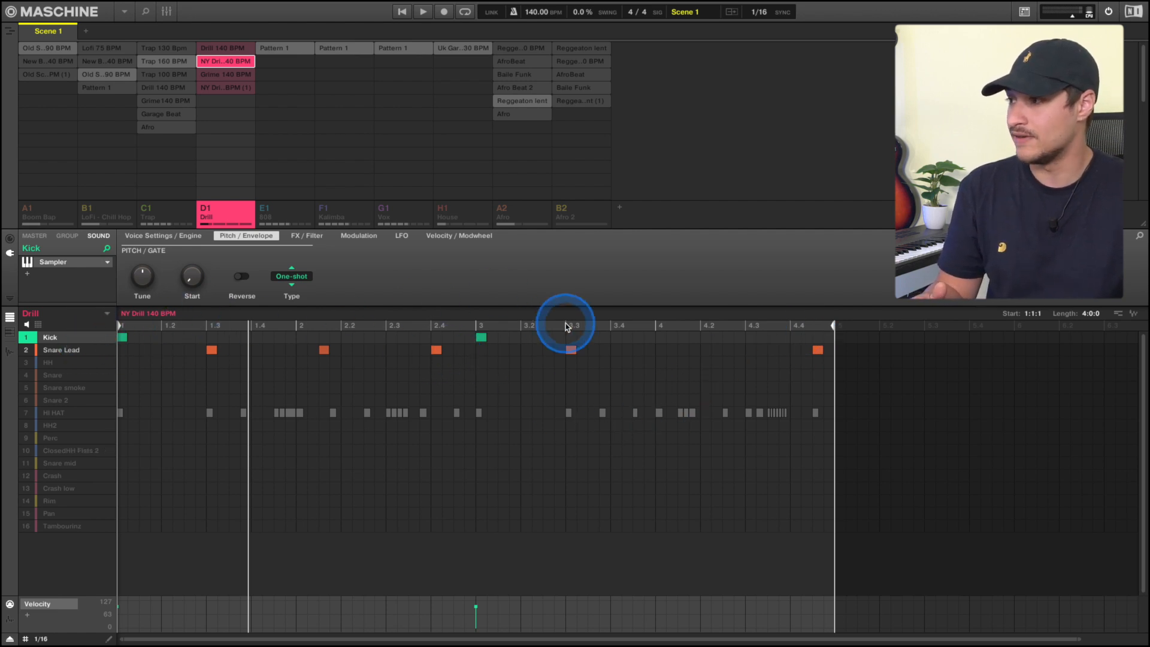
key("space")
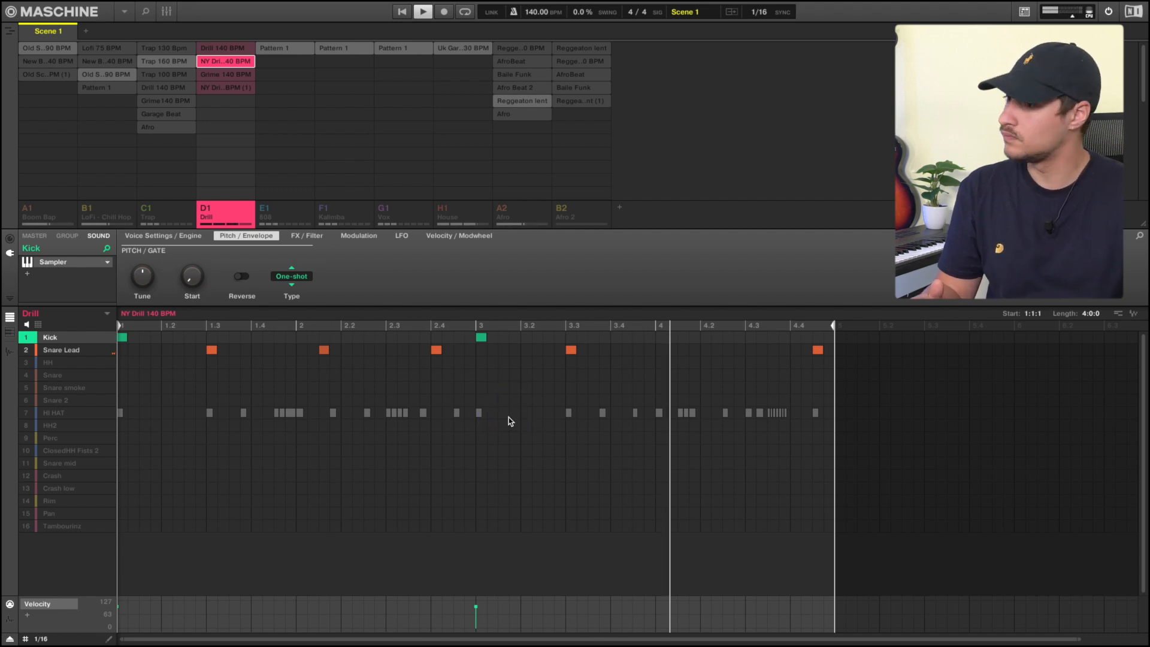
left_click(508, 418)
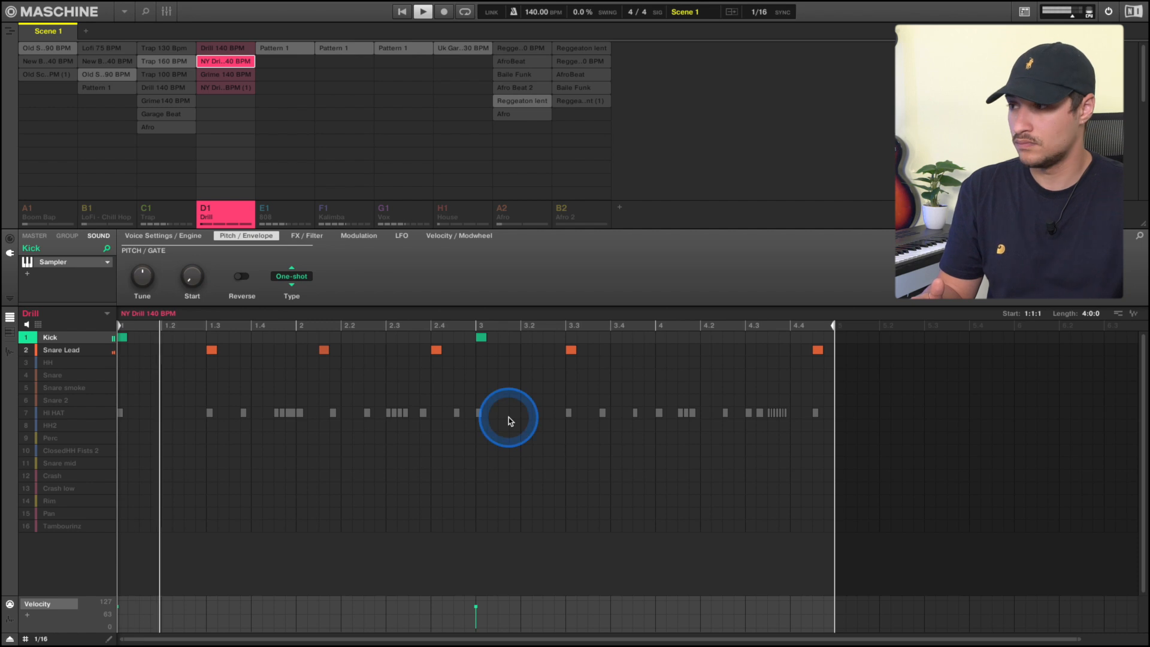
Step: Add Kick notes at 2.2 and 2.3
left_click(340, 333)
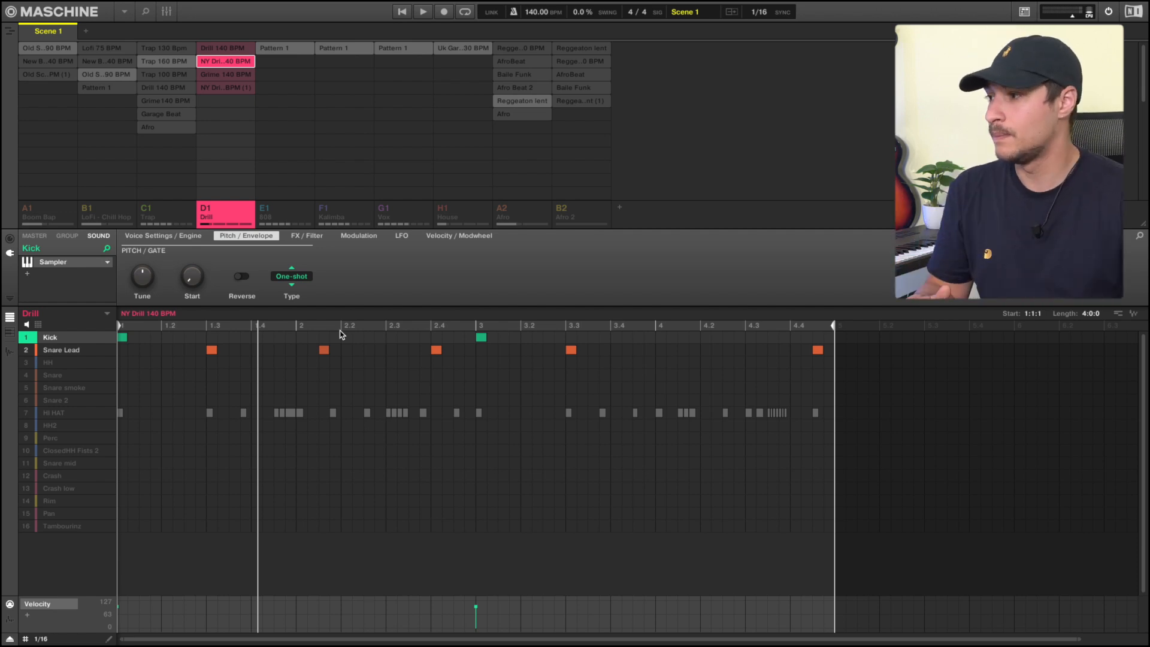
left_click(346, 340)
left_click(347, 339)
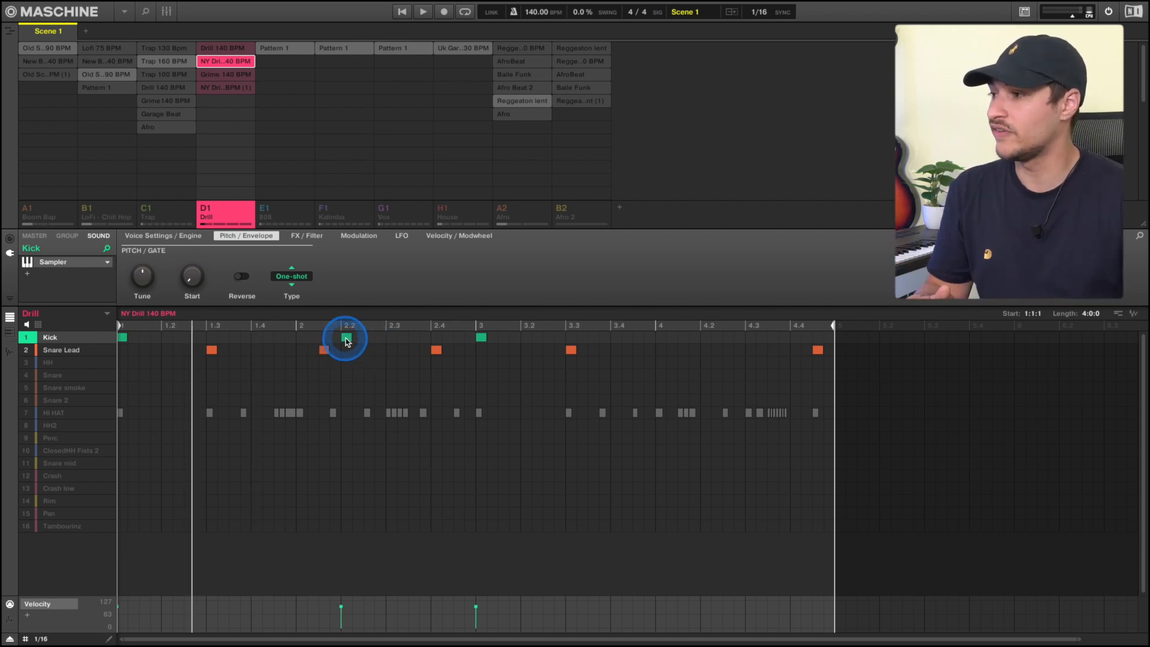
left_click(389, 340)
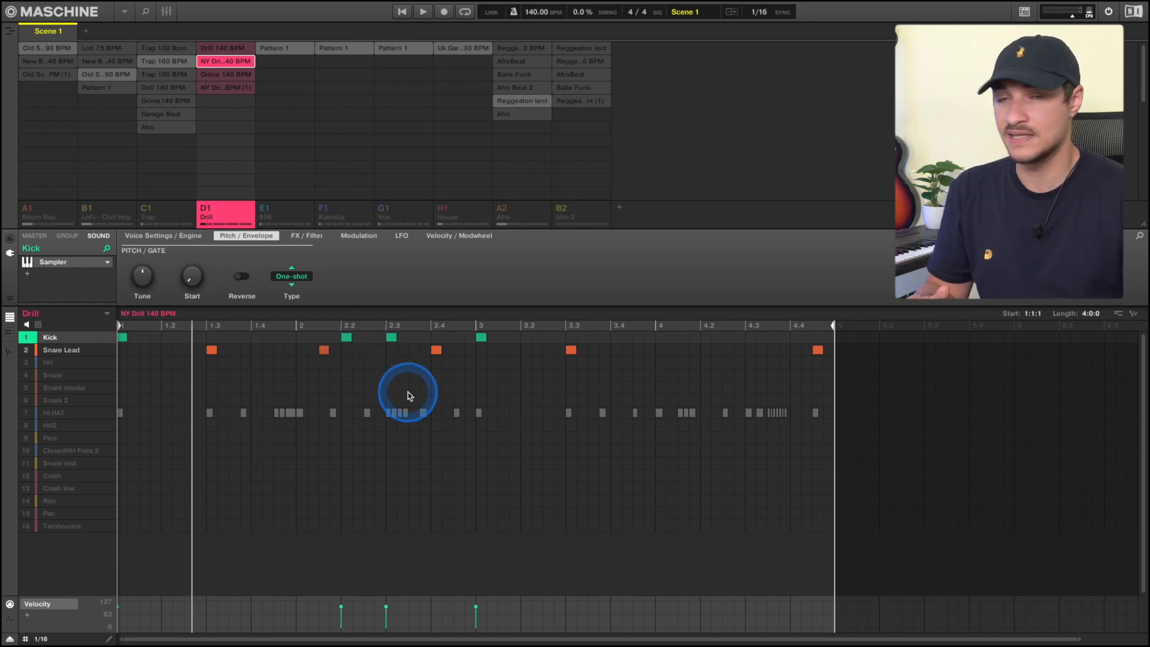
Step: Add Kick notes on every beat of bar 4 (4, 4.2, 4.3 and 4.4) and play the pattern
left_click(659, 338)
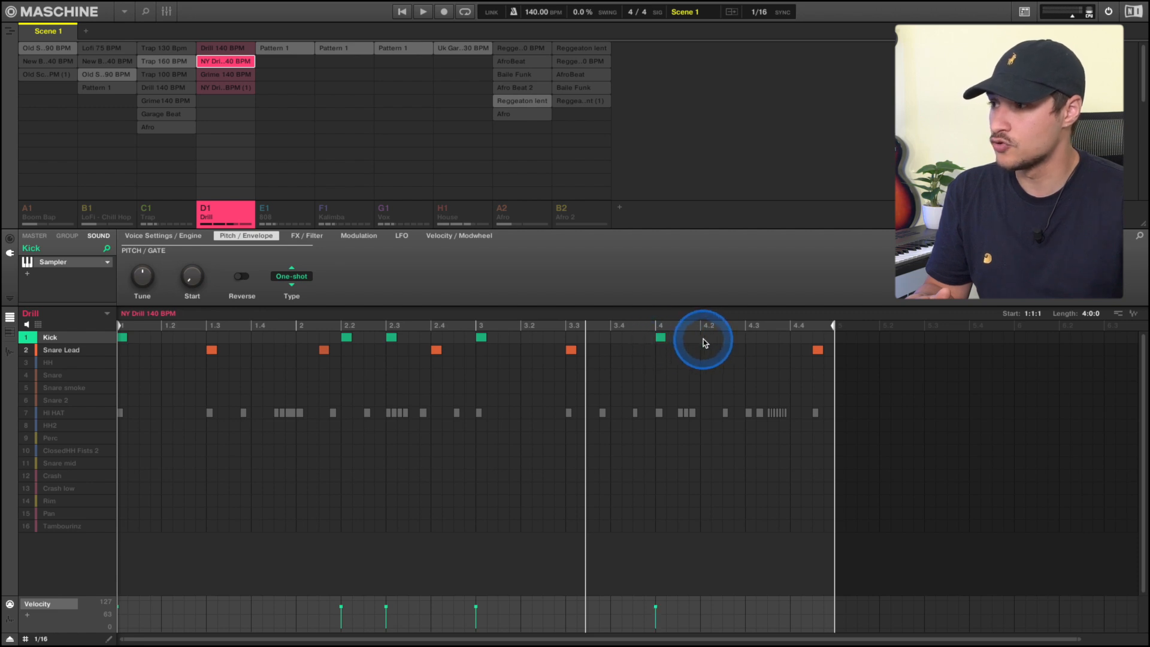
left_click(705, 338)
left_click(750, 338)
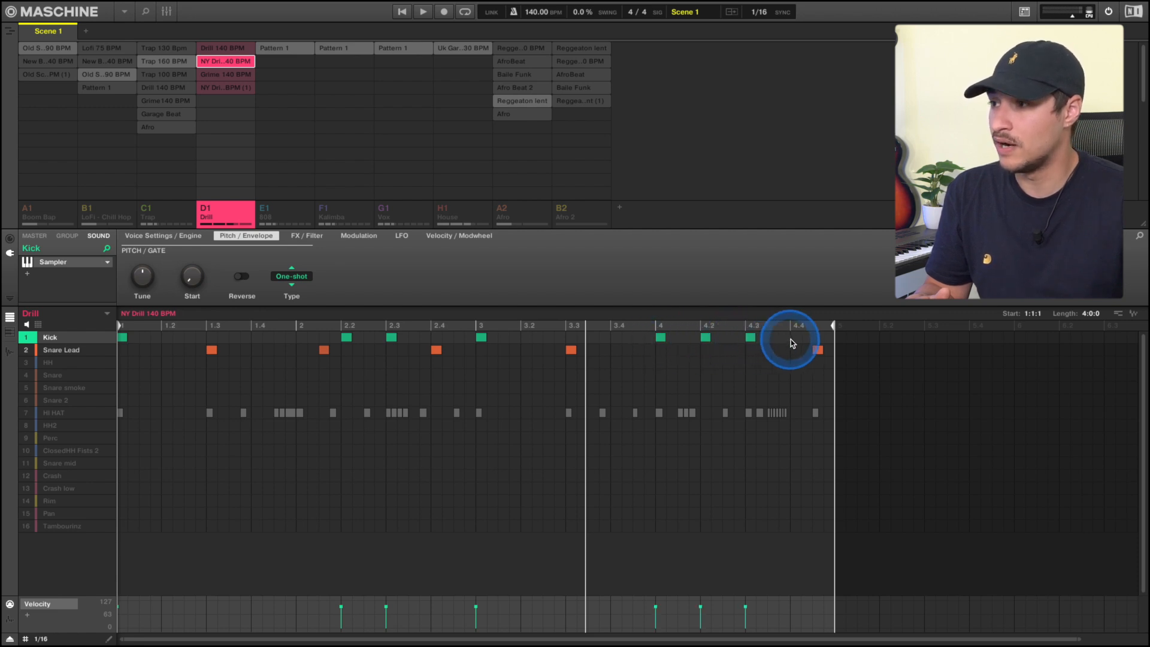
left_click(796, 339)
key("space")
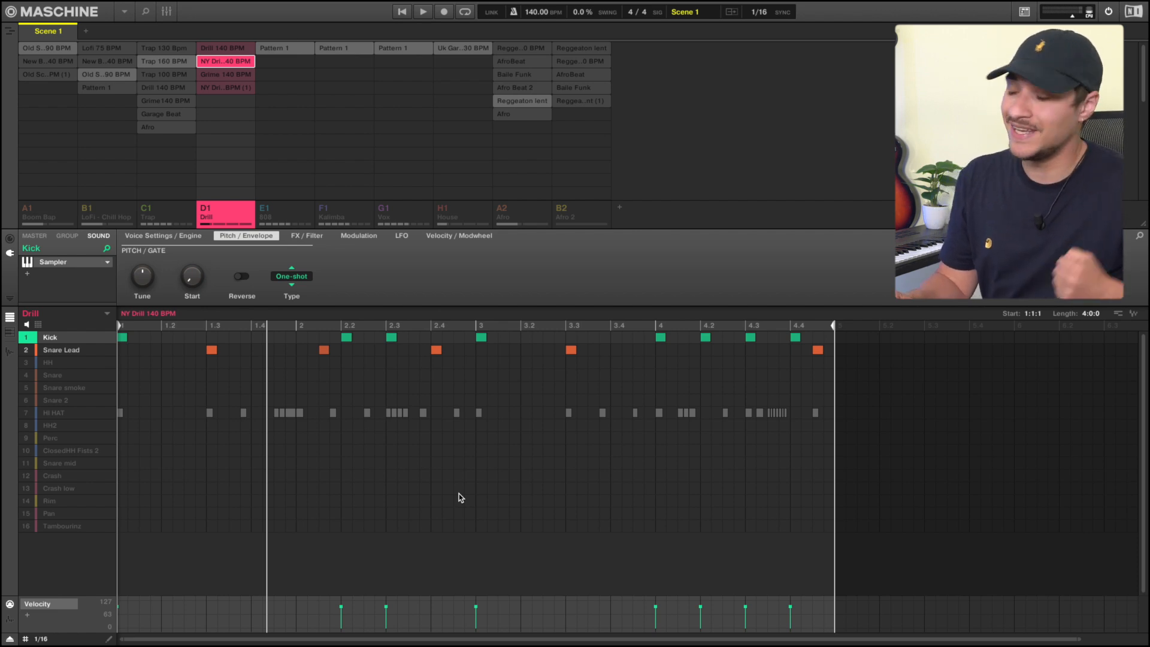
Step: Unmute the HI HAT and play it together with the Kick and Snare Lead
left_click(237, 501)
left_click(26, 414)
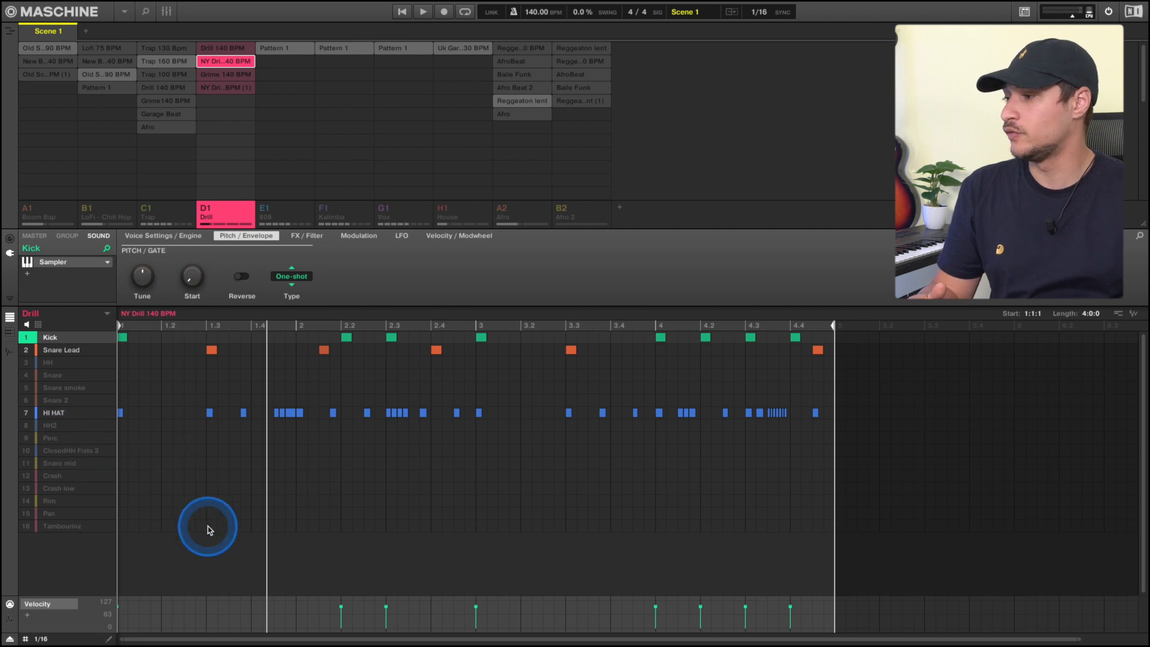
key("space")
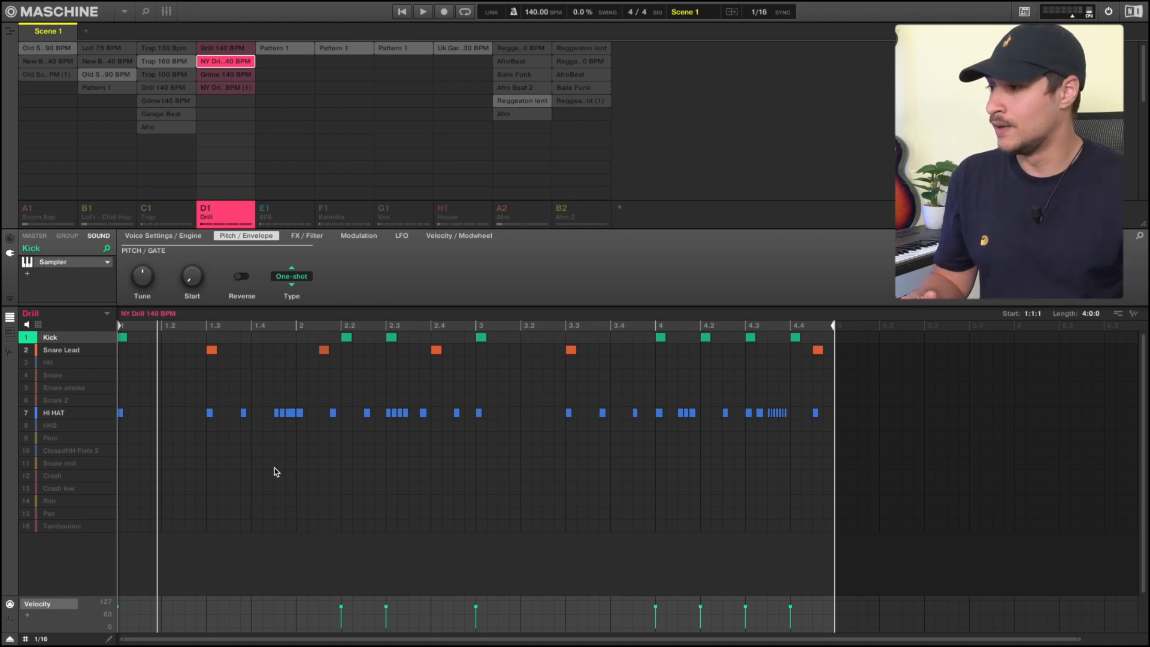
Step: Delete all HI HAT notes and place new ones in bar 1 on sixteenth steps 1, 4, 7, 9, 12 and 15
left_click_drag(881, 421, 98, 407)
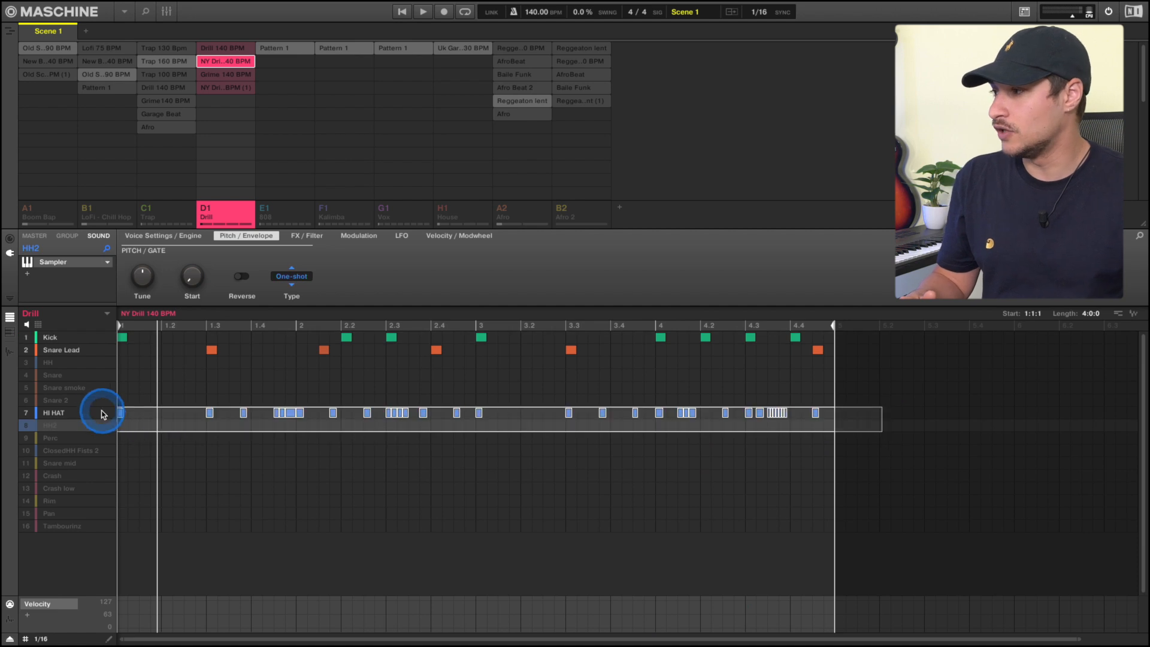
left_click(107, 413)
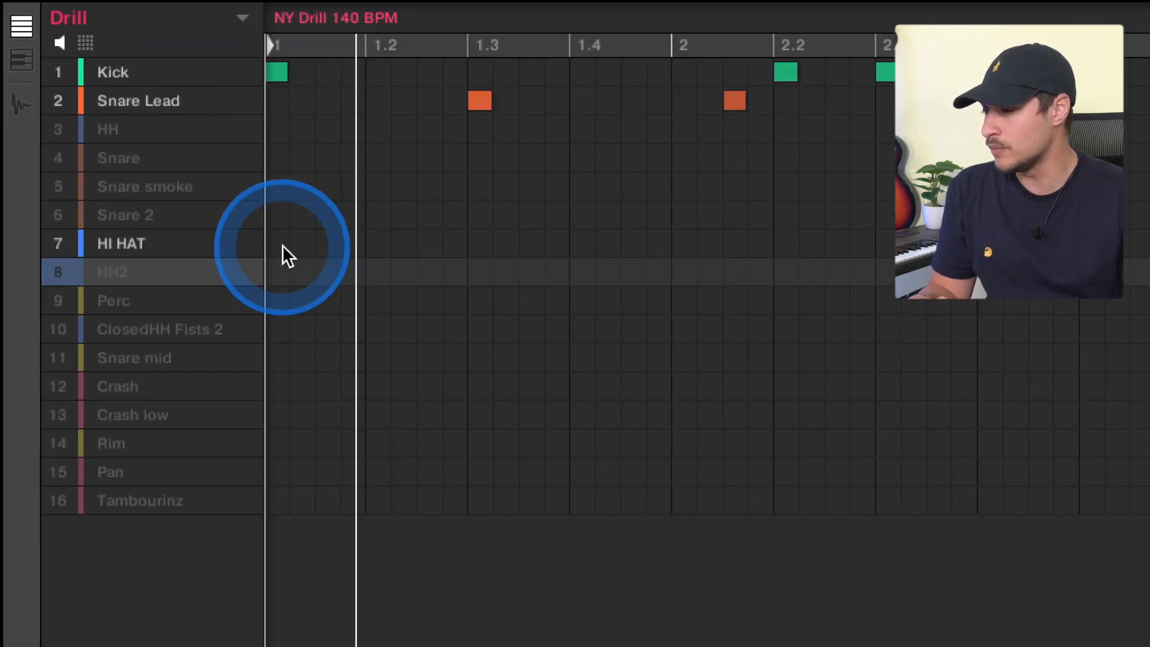
left_click(282, 246)
left_click(282, 246)
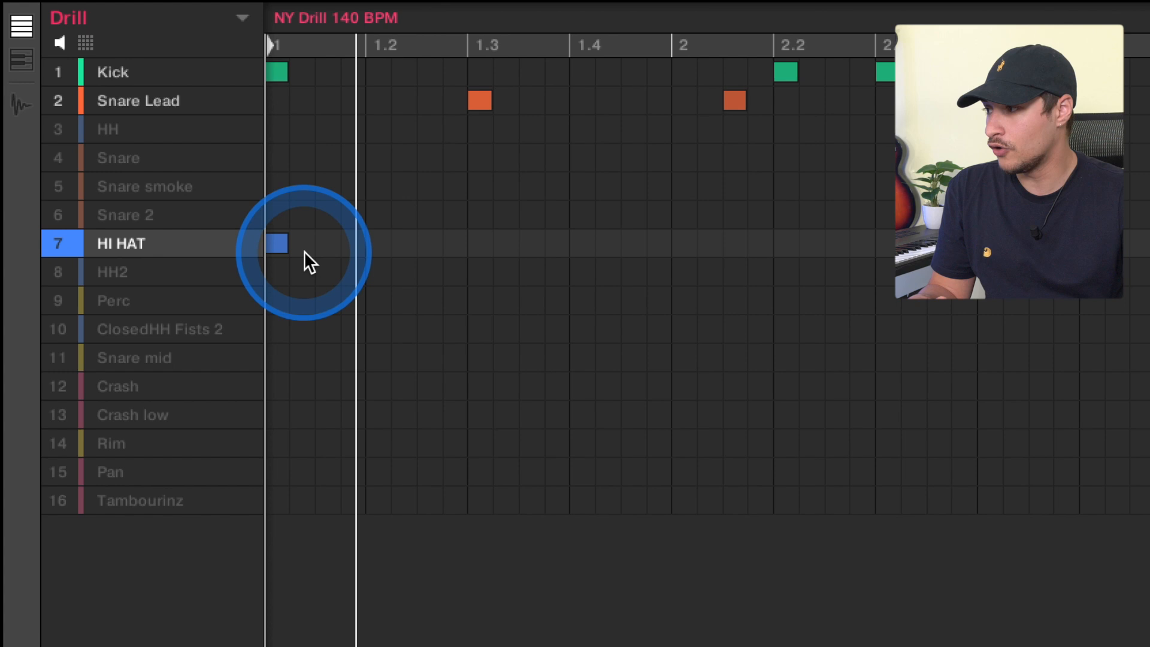
left_click(362, 245)
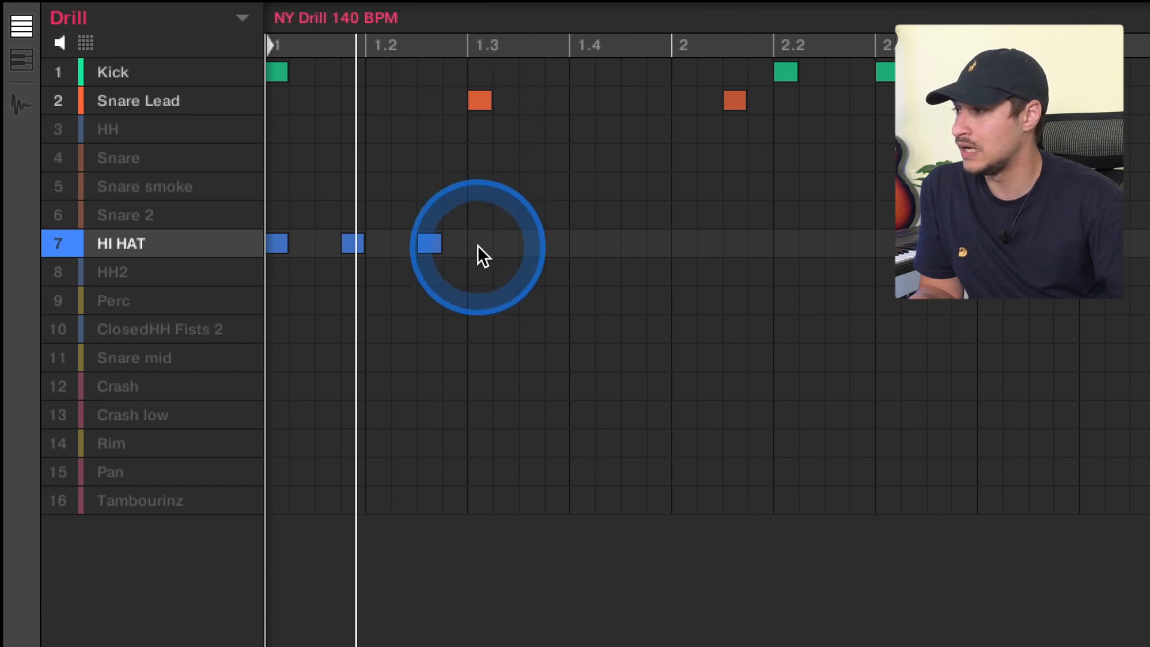
left_click(557, 245)
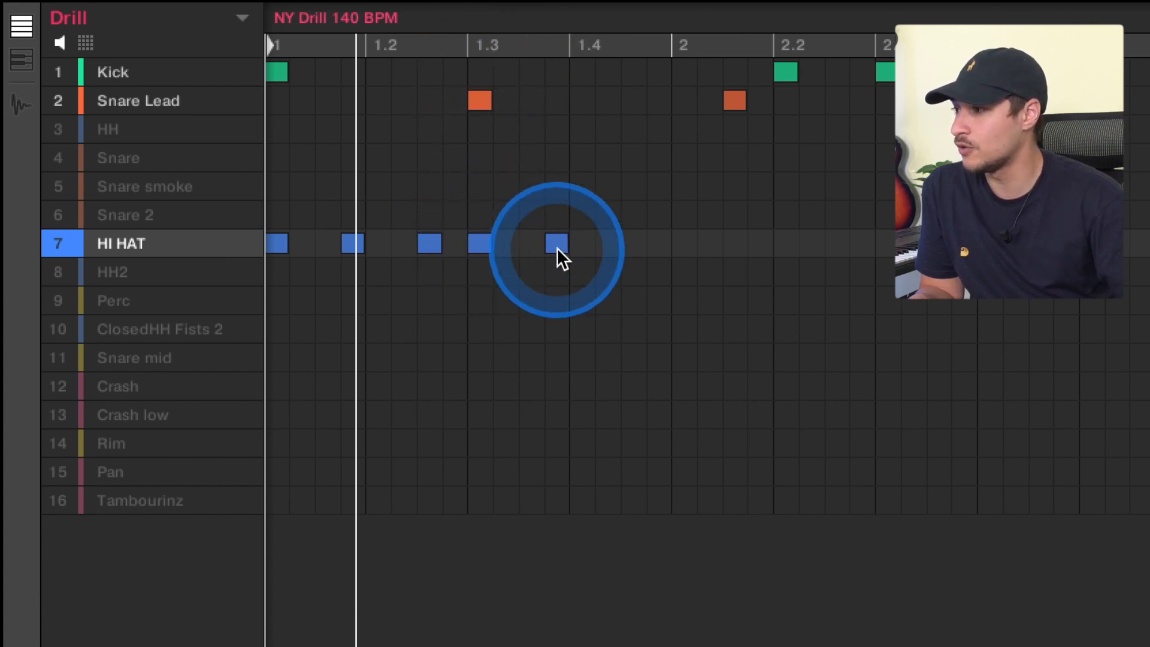
left_click(636, 245)
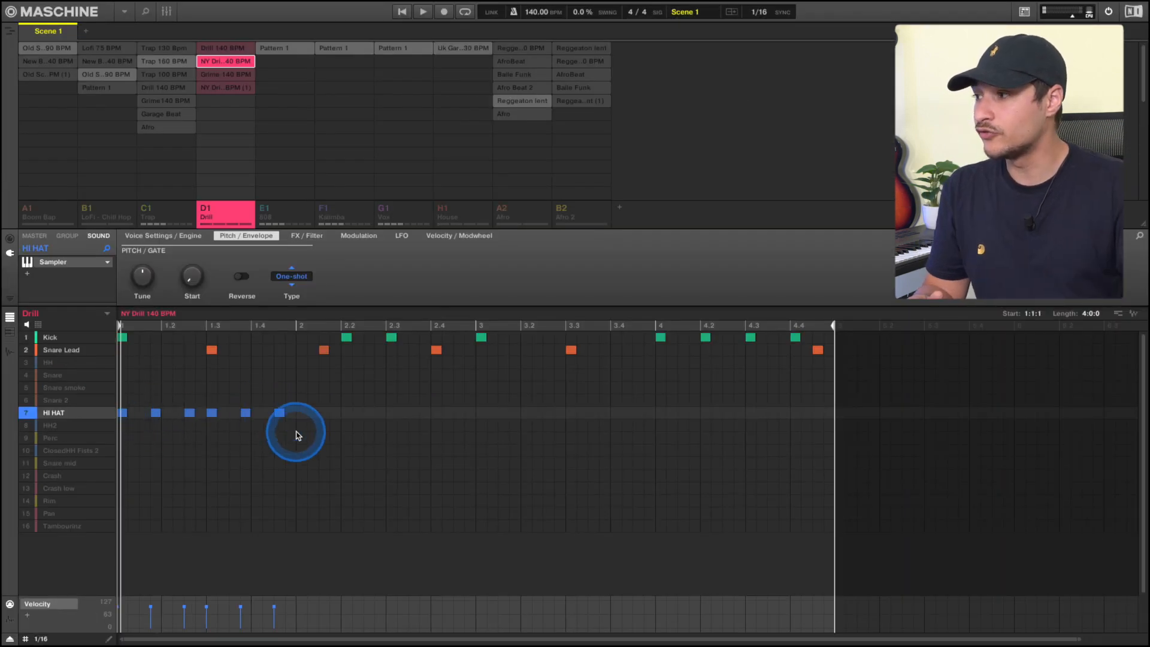
Step: Duplicate the six HI HAT notes of bar 1 into bar 2
left_click_drag(298, 422, 123, 427)
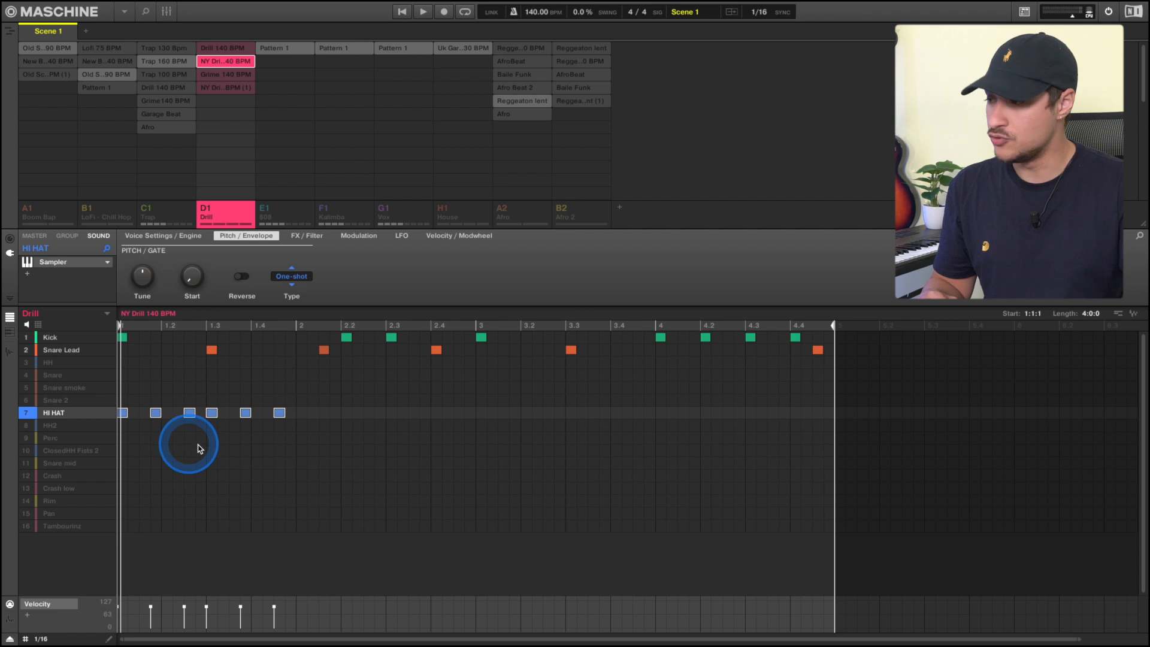
key("ctrl+d")
left_click_drag(289, 415, 300, 412)
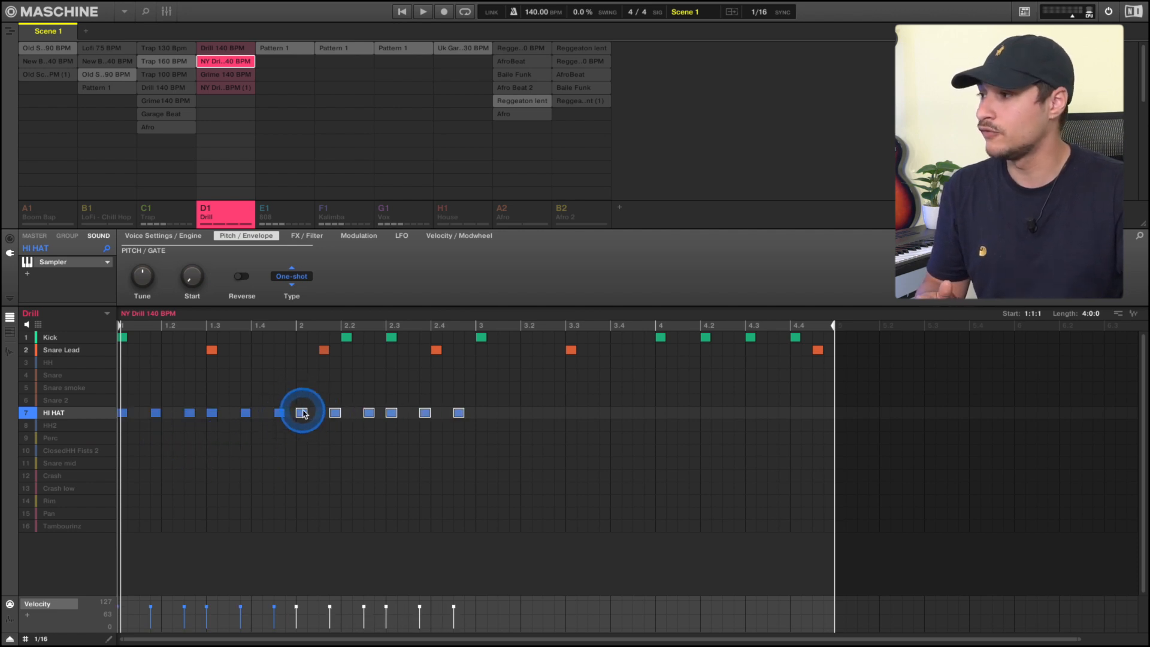
Step: Duplicate the HI HAT notes of bars 1 and 2 into bars 3 and 4, and play the pattern
left_click_drag(473, 431, 103, 406)
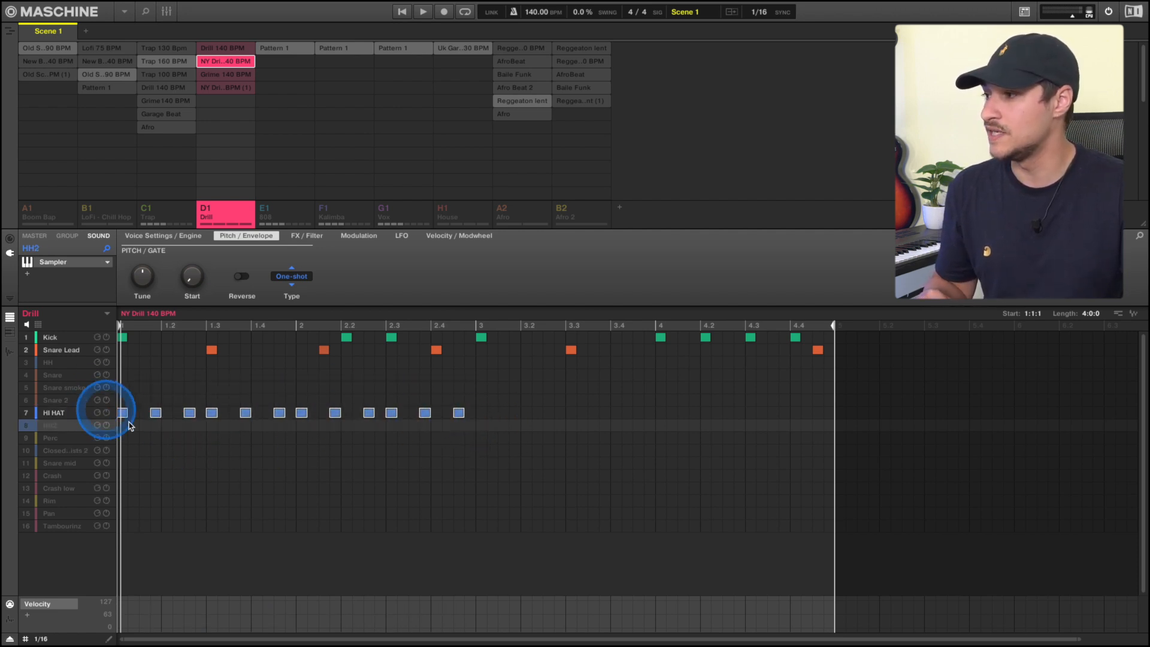
key("ctrl+d")
left_click_drag(473, 414, 479, 415)
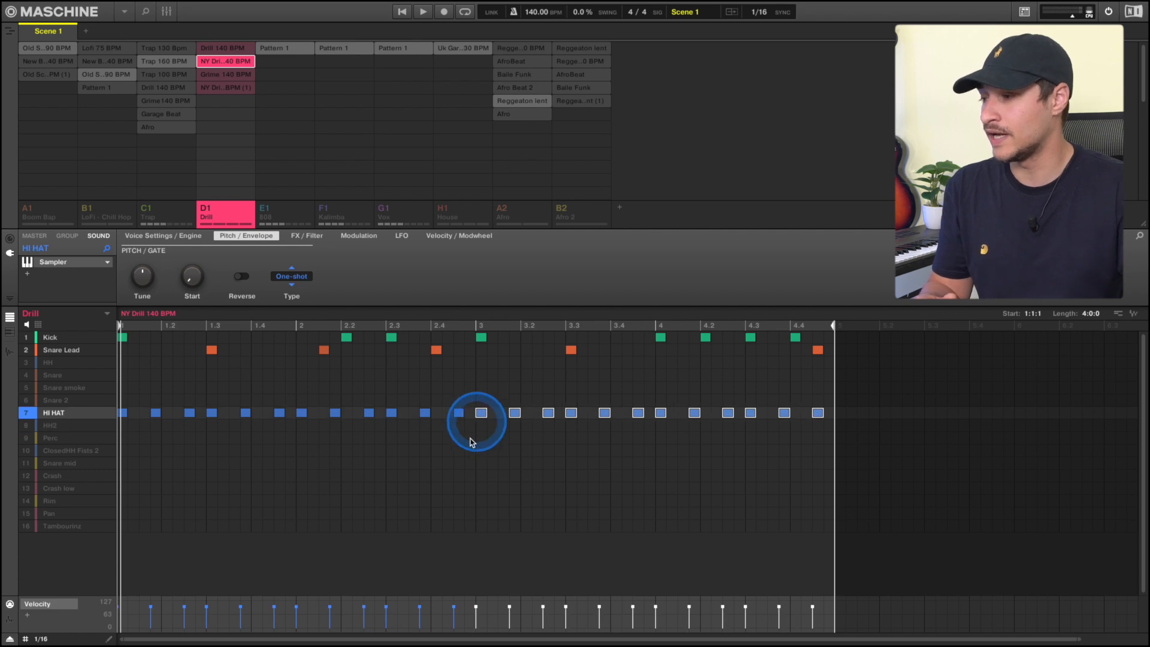
key("space")
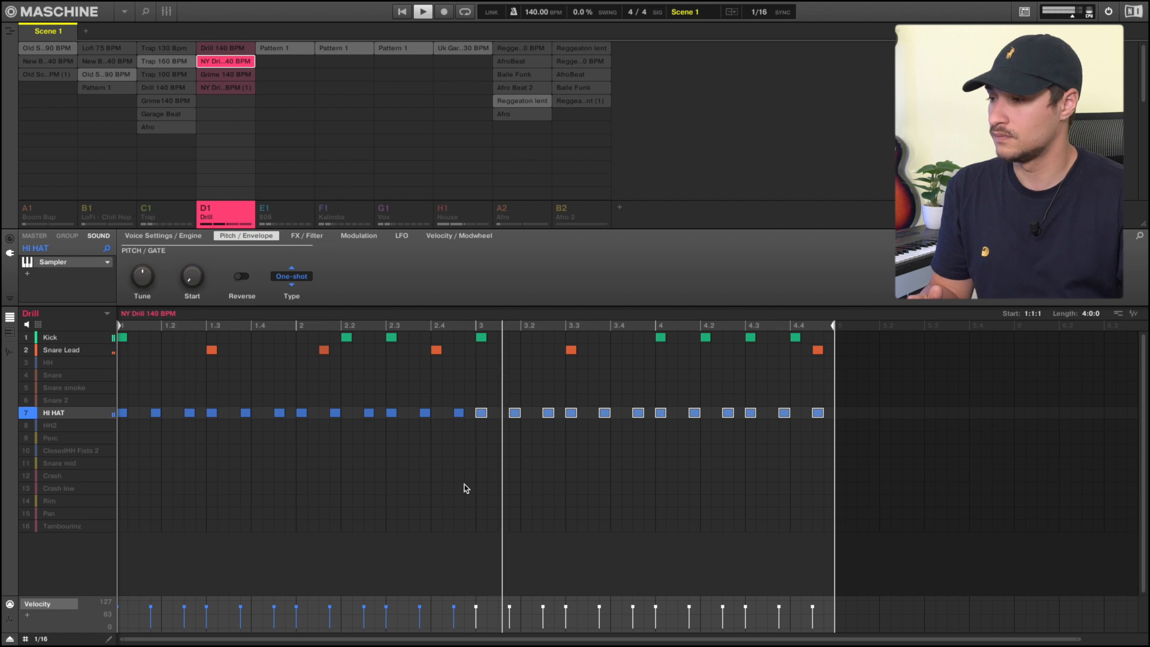
left_click(467, 484)
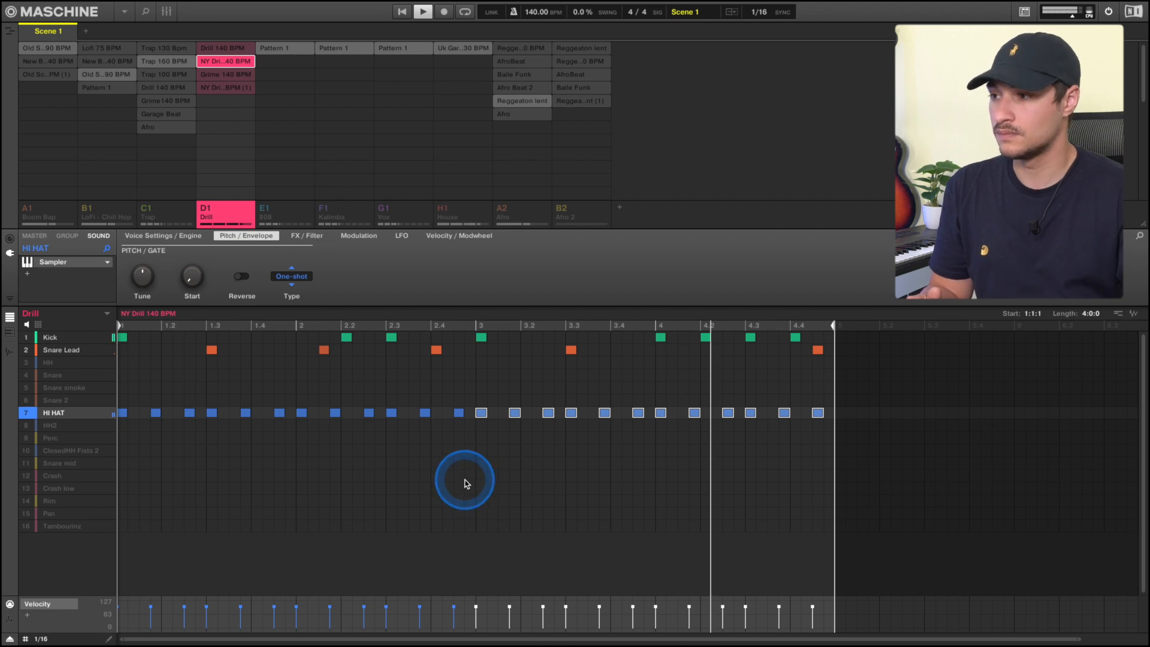
key("space")
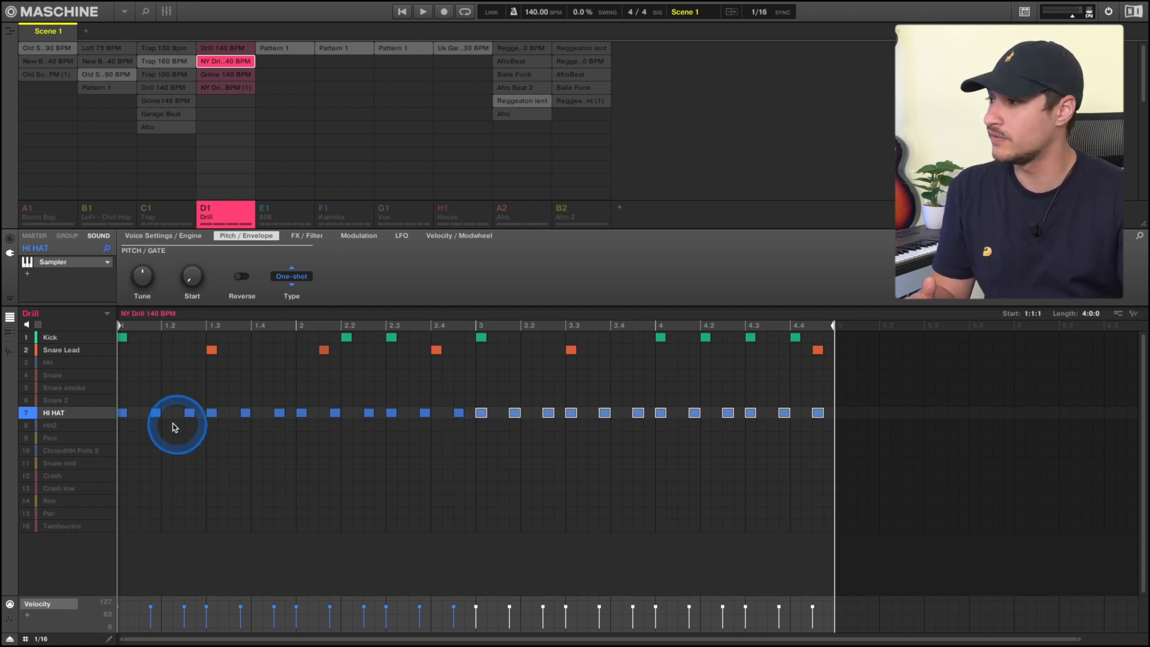
Step: Delete the second and third HI HAT notes of bar 1
left_click(155, 435)
left_click_drag(192, 412, 193, 408)
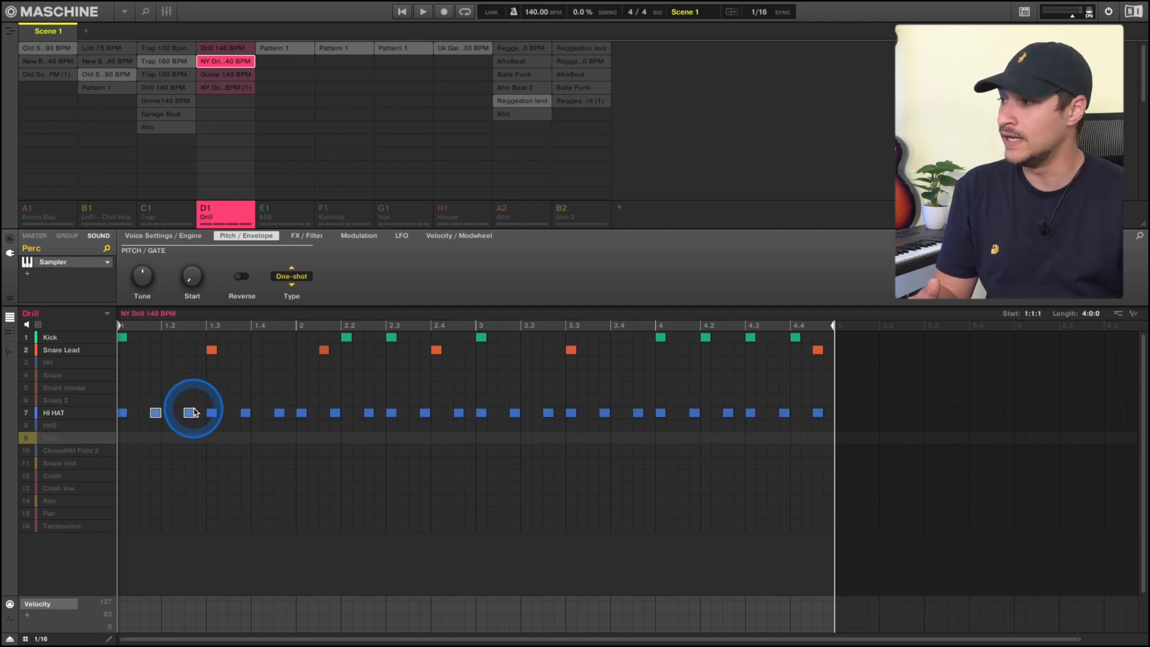
key("Delete")
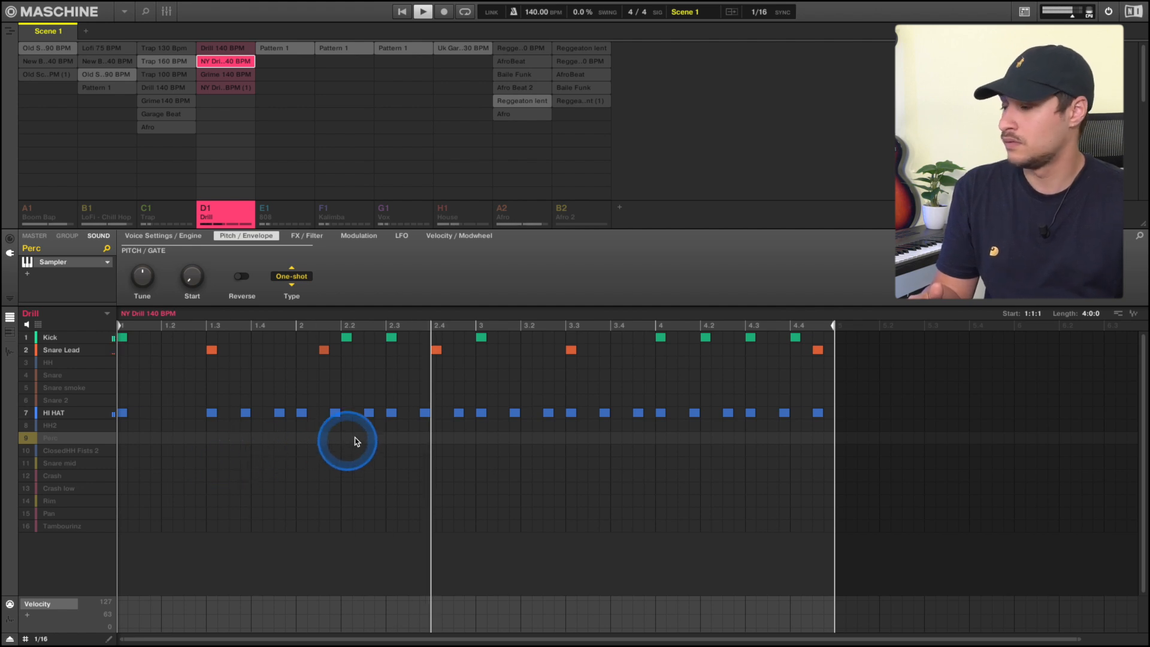
Step: Set the step grid to 1/32, replace the HI HAT note at 2.3 with two 1/32 notes a sixteenth apart, and play the pattern
left_click(393, 414)
left_click(42, 637)
left_click(90, 505)
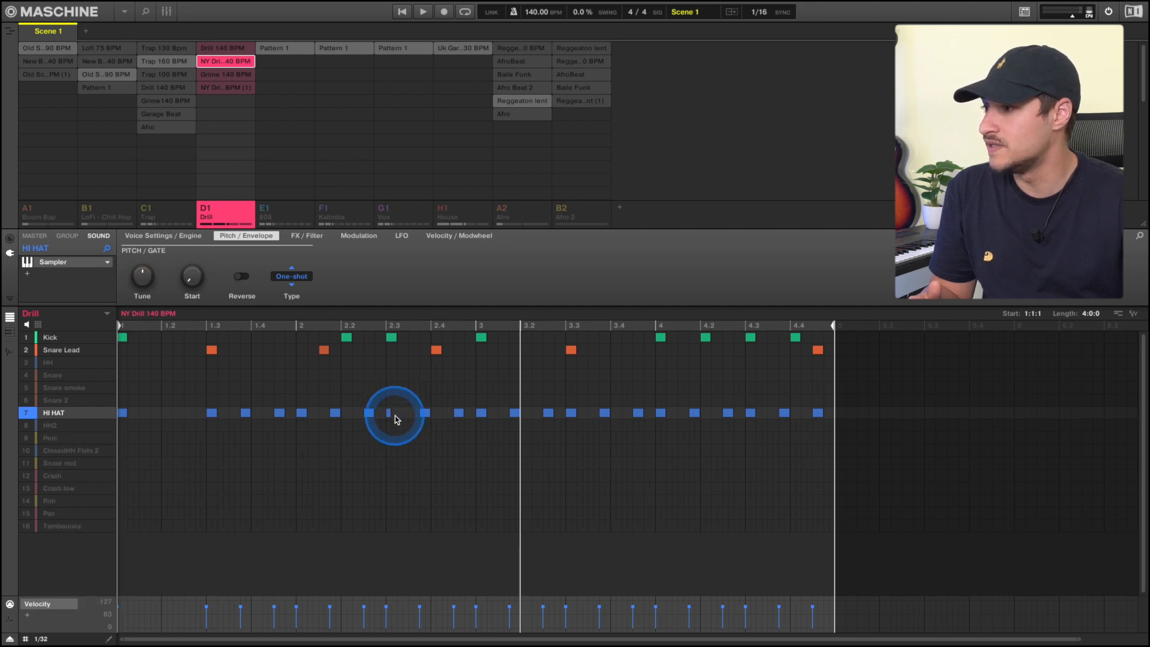
left_click(397, 413)
key("space")
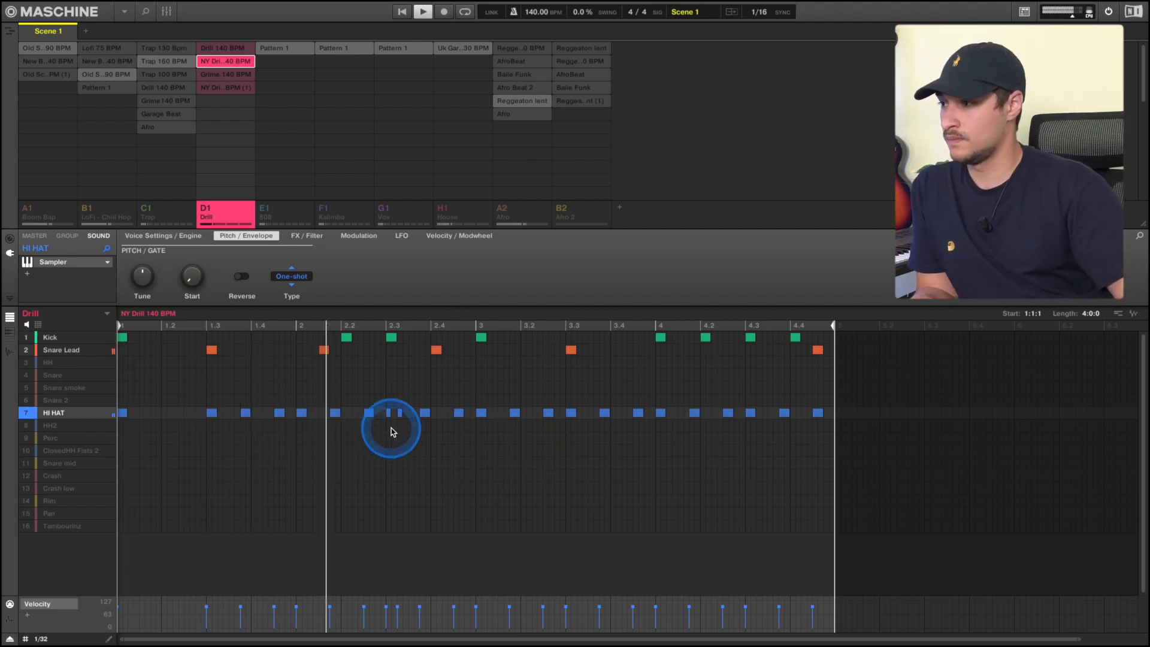
Step: Stop playback, delete the two HI HAT notes between 3 and 3.3, and split the note at 4.3 into a three-note 1/32 roll
key("space")
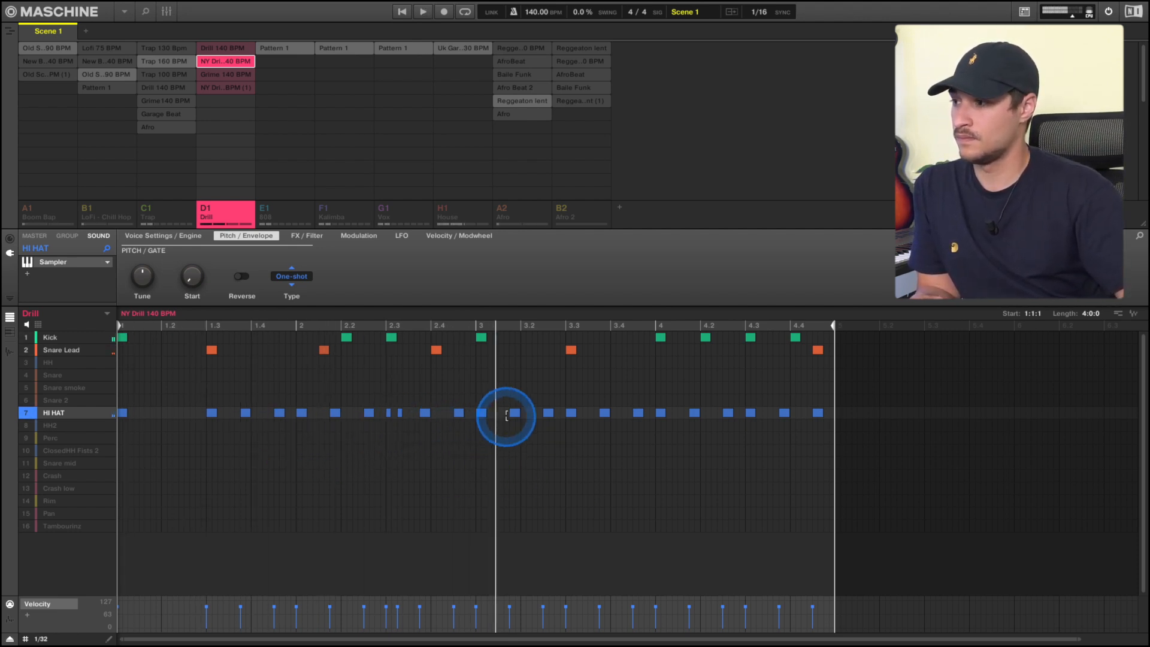
double_click(517, 414)
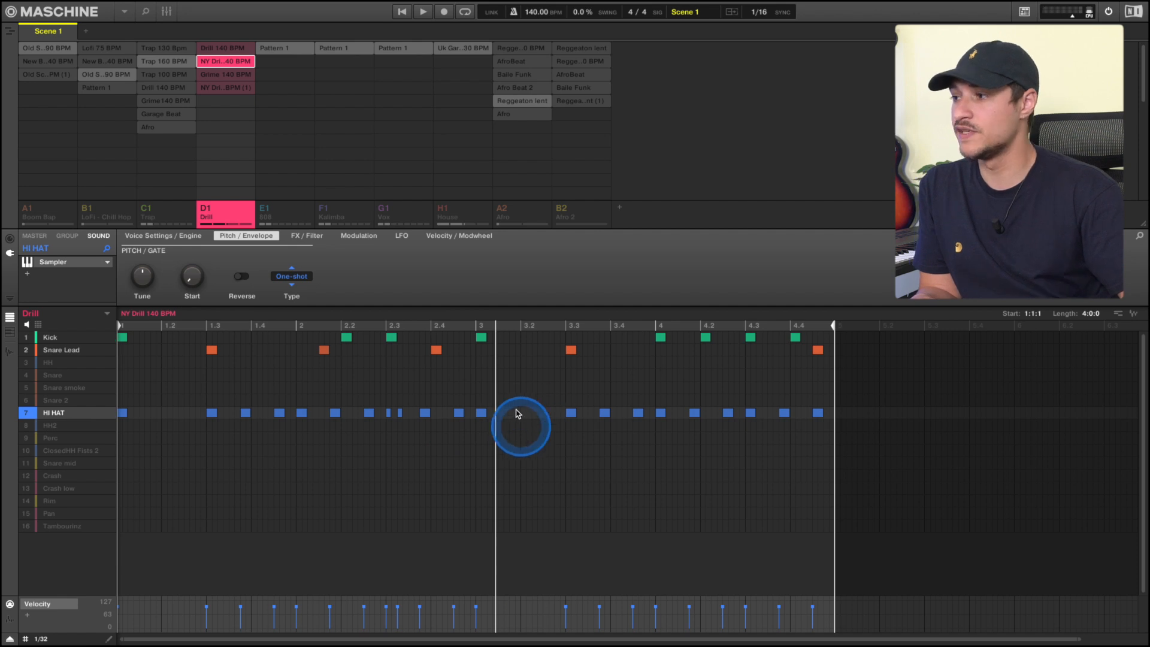
left_click(753, 413)
left_click(764, 414)
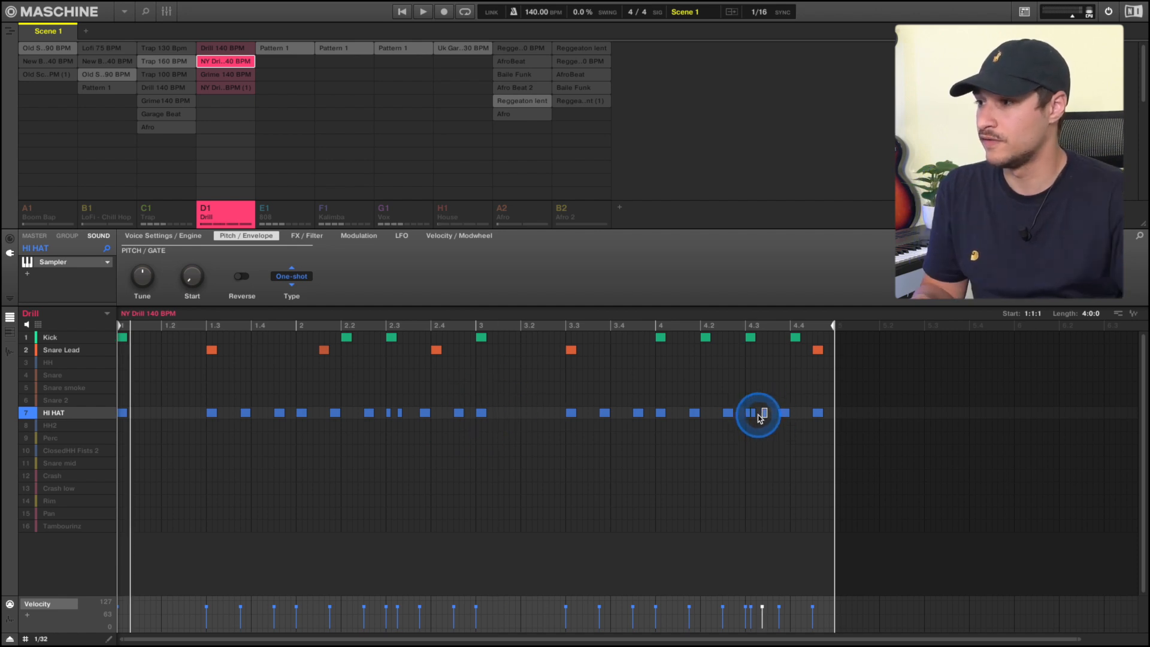
Step: Set the step grid to 1/64, fill the last eighth of bar 2 with a HI HAT roll, and play the pattern
left_click(82, 641)
left_click(74, 527)
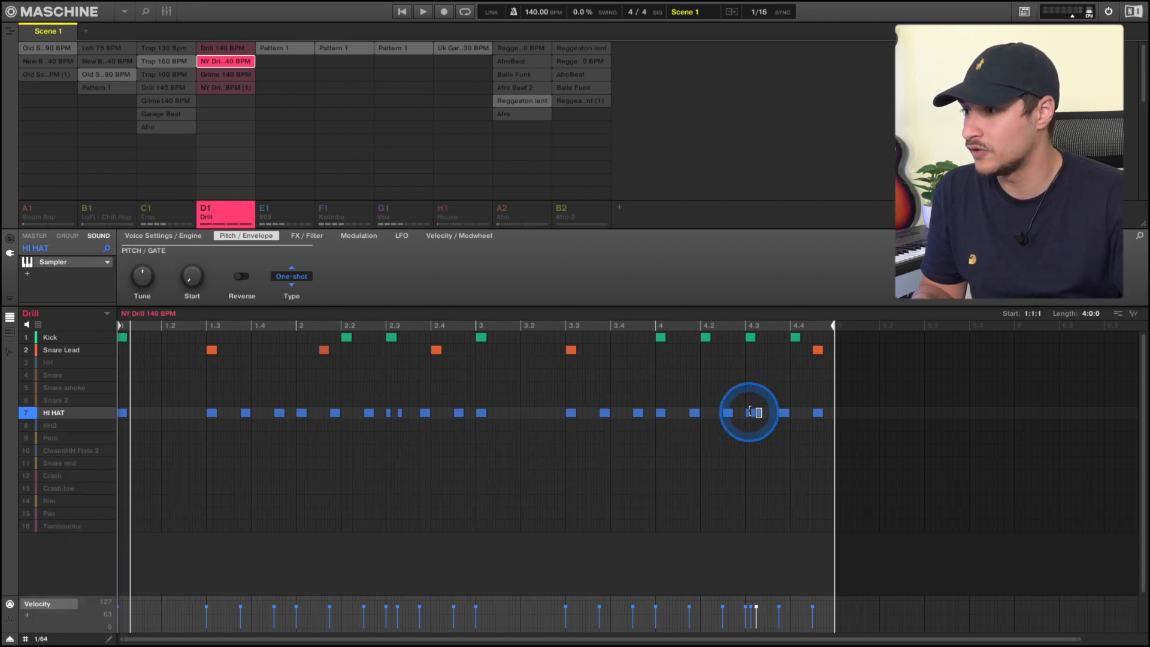
key("super+d")
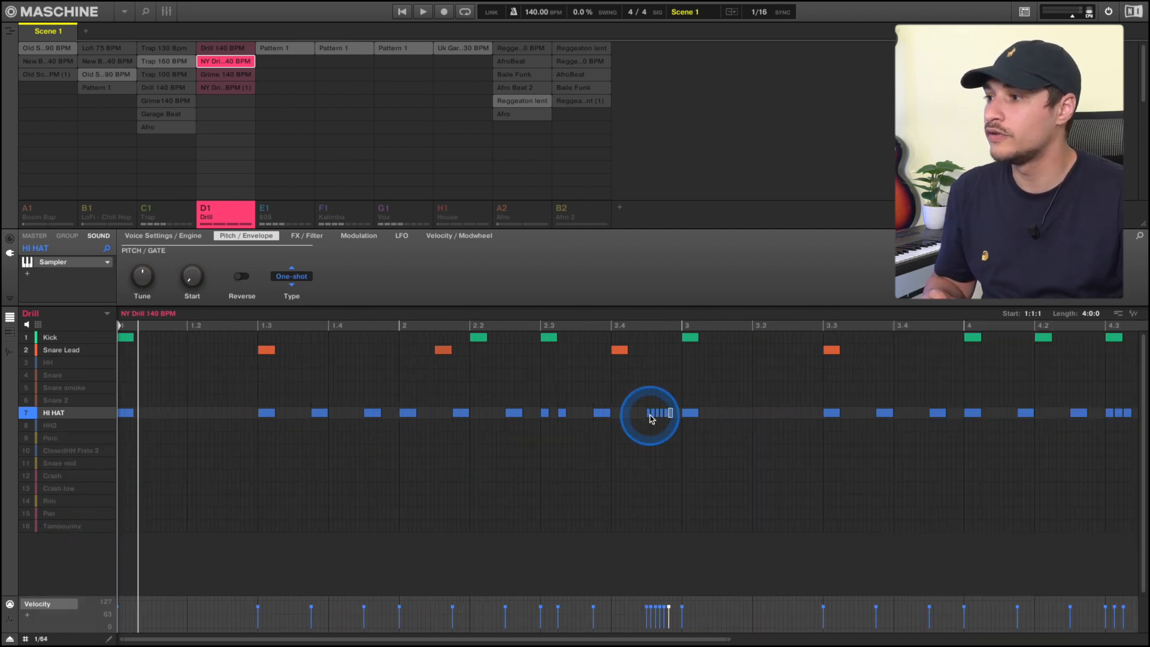
key("super+d")
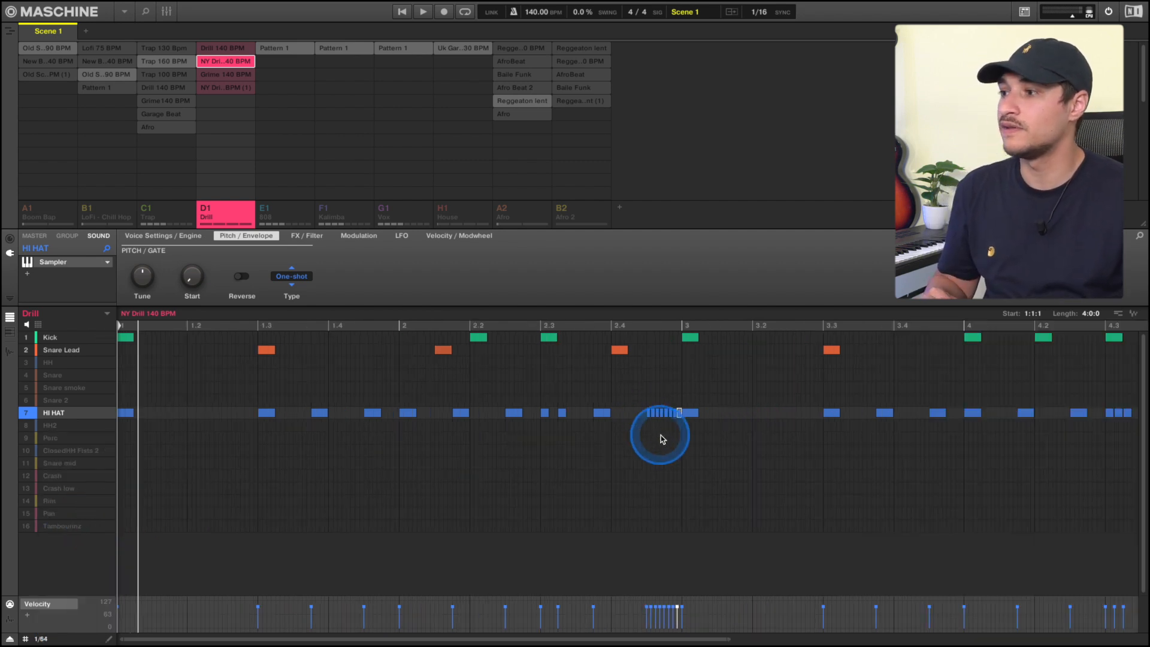
key("space")
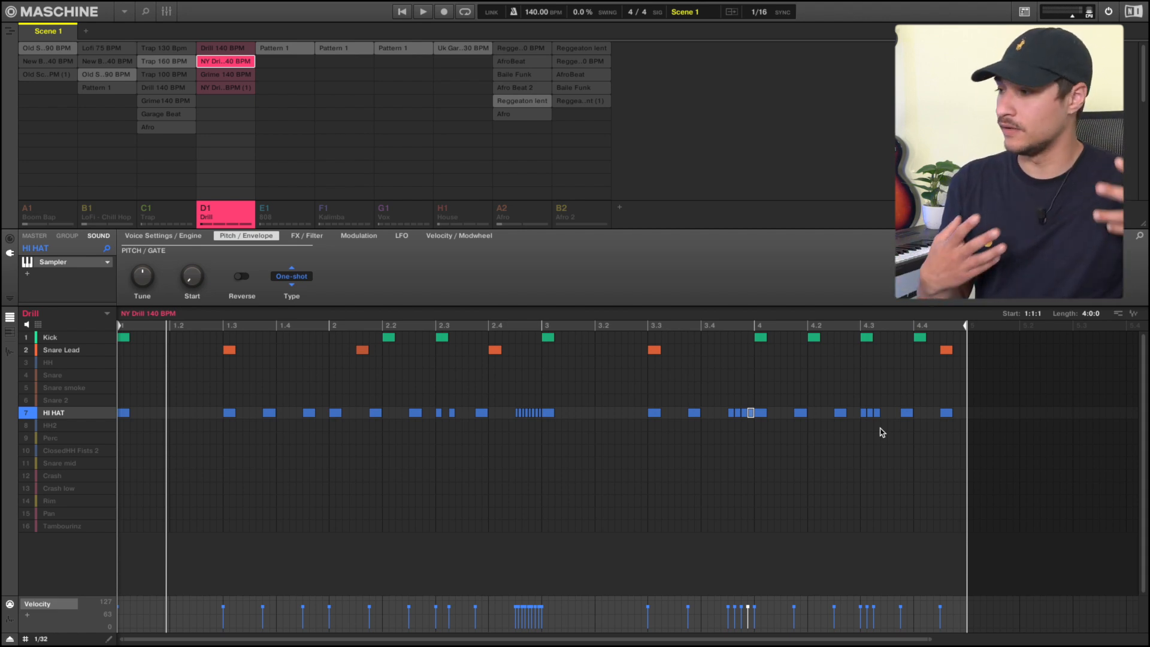
Step: Ramp the HI HAT roll velocities down before bar 3 and up before bar 4, and vary the pitches of the HI HAT notes
left_click(461, 538)
left_click(505, 525)
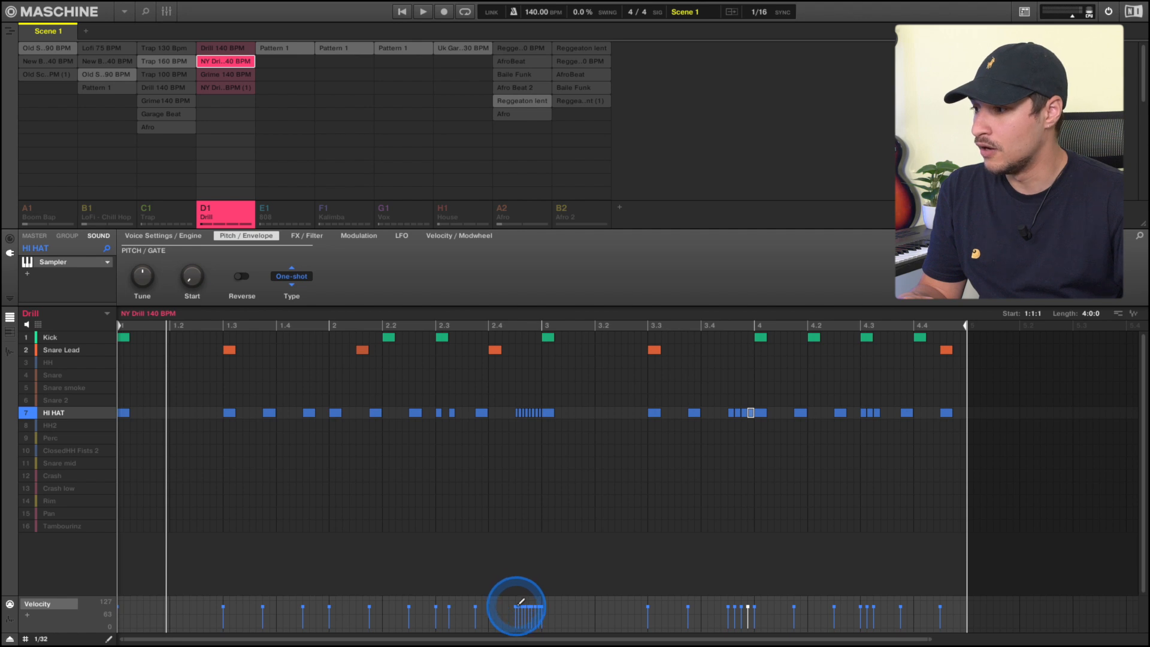
left_click_drag(517, 599, 554, 617)
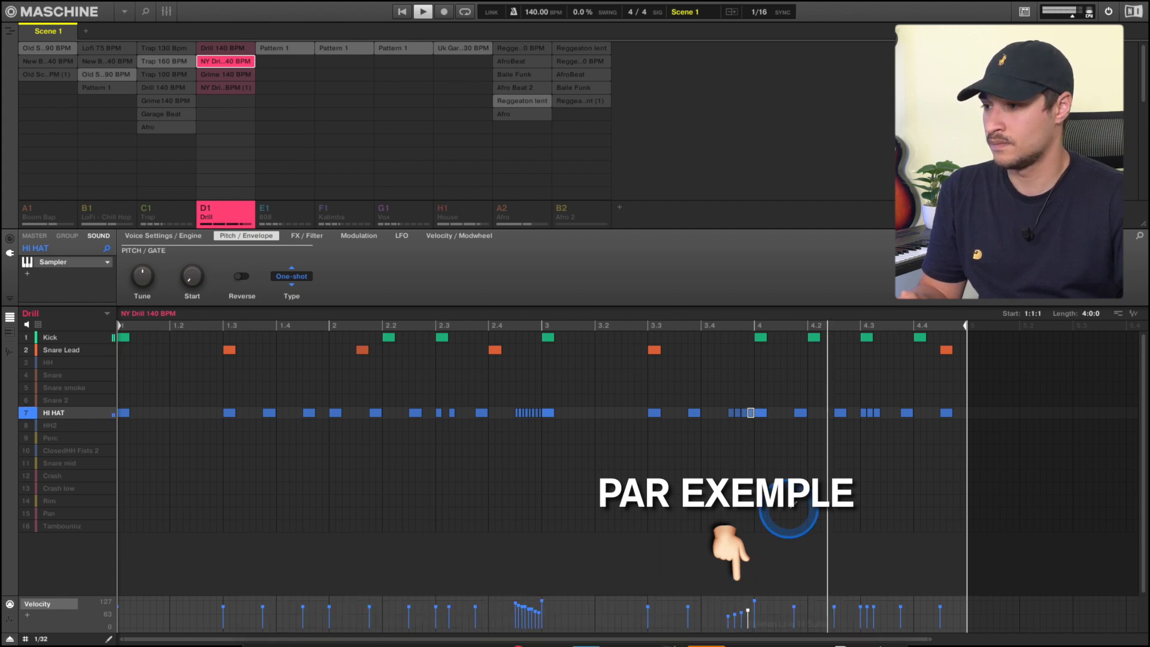
key("space")
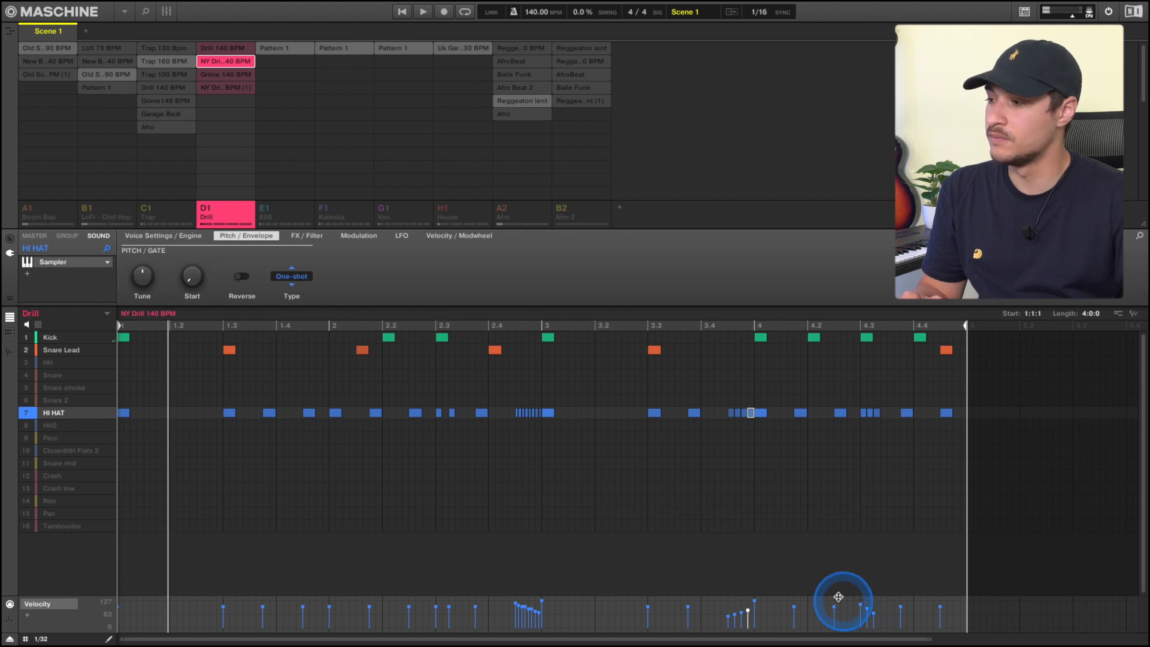
left_click(546, 417)
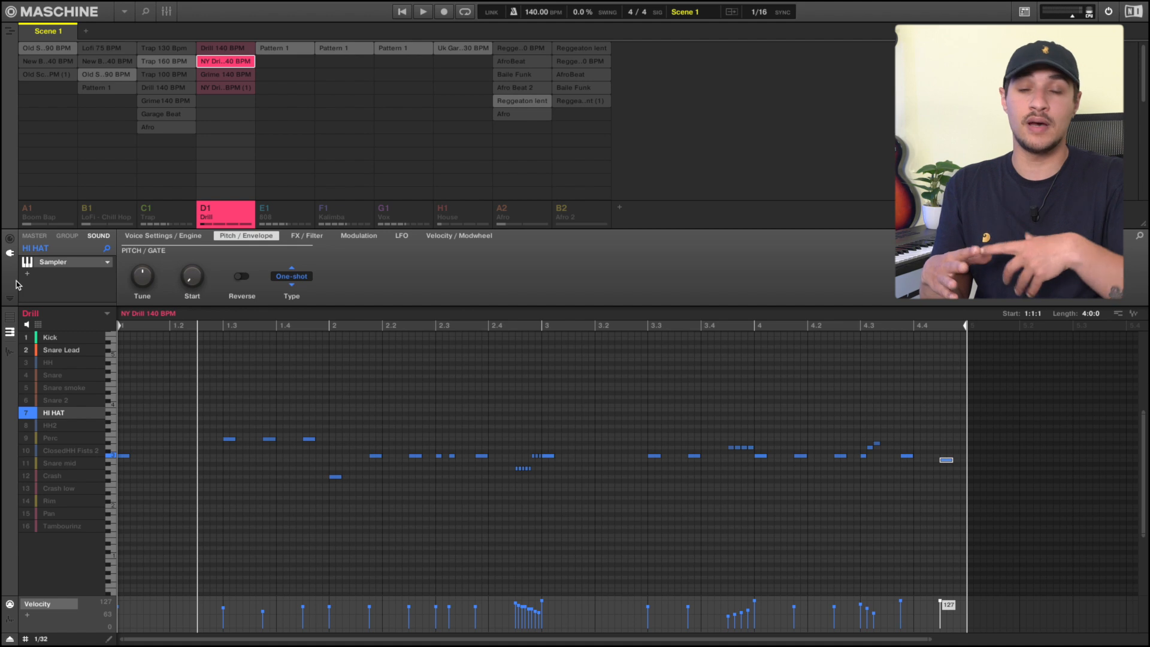
Step: Add FabFilter Pro-R (VST) to the HI HAT sound, with Space about 1.66 s, and adjust its Character, Brightness and Stereo Width
left_click(34, 280)
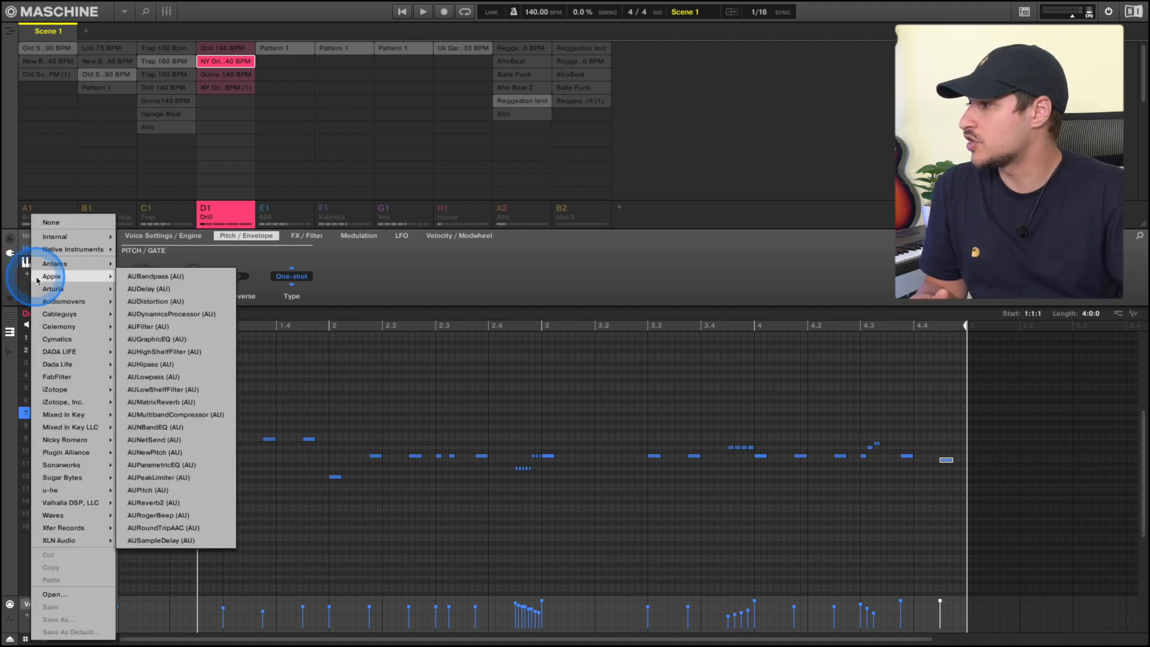
mouse_move(70, 376)
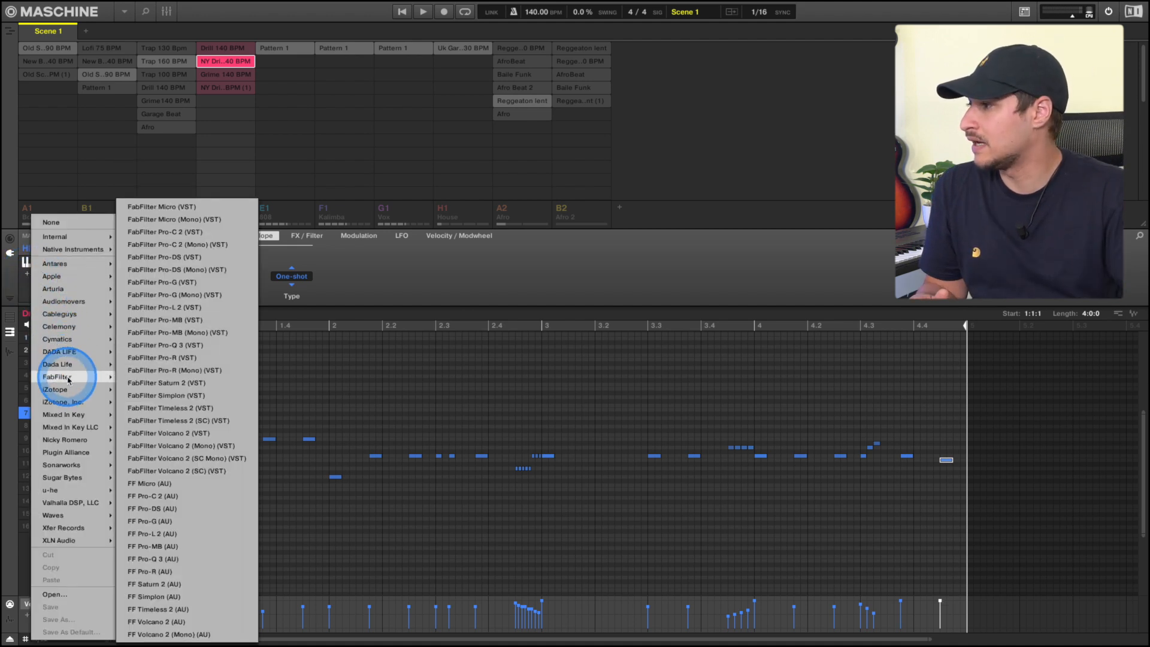
left_click(166, 358)
left_click_drag(286, 135, 288, 139)
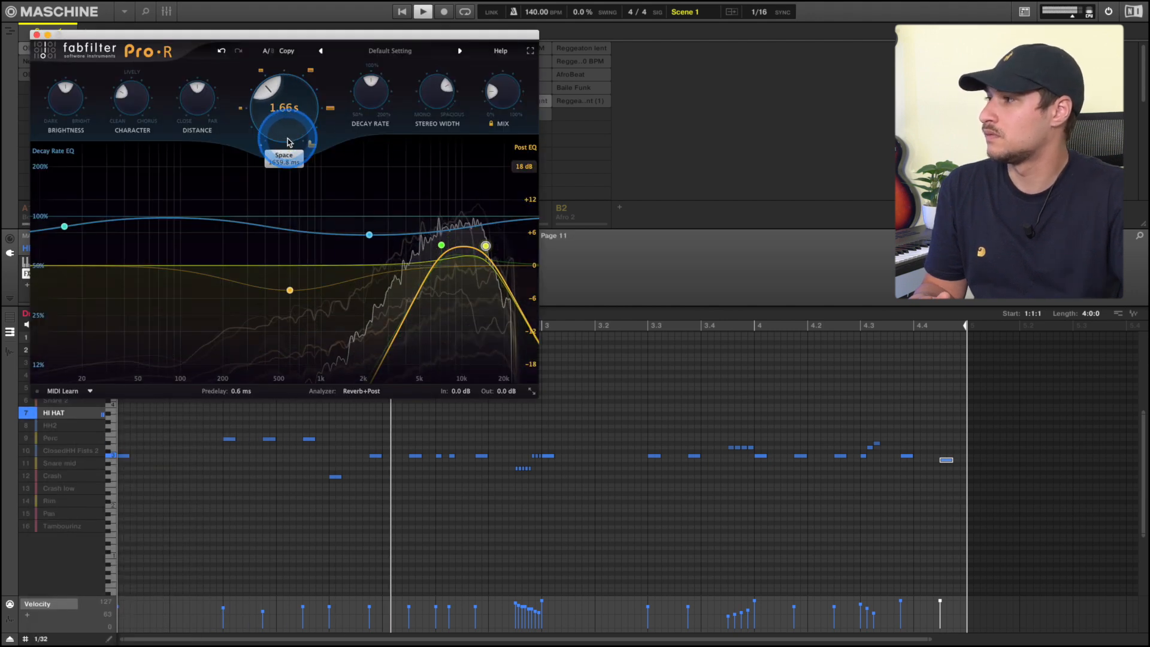
left_click_drag(139, 102, 137, 97)
left_click_drag(67, 108, 60, 129)
left_click_drag(432, 102, 493, 83)
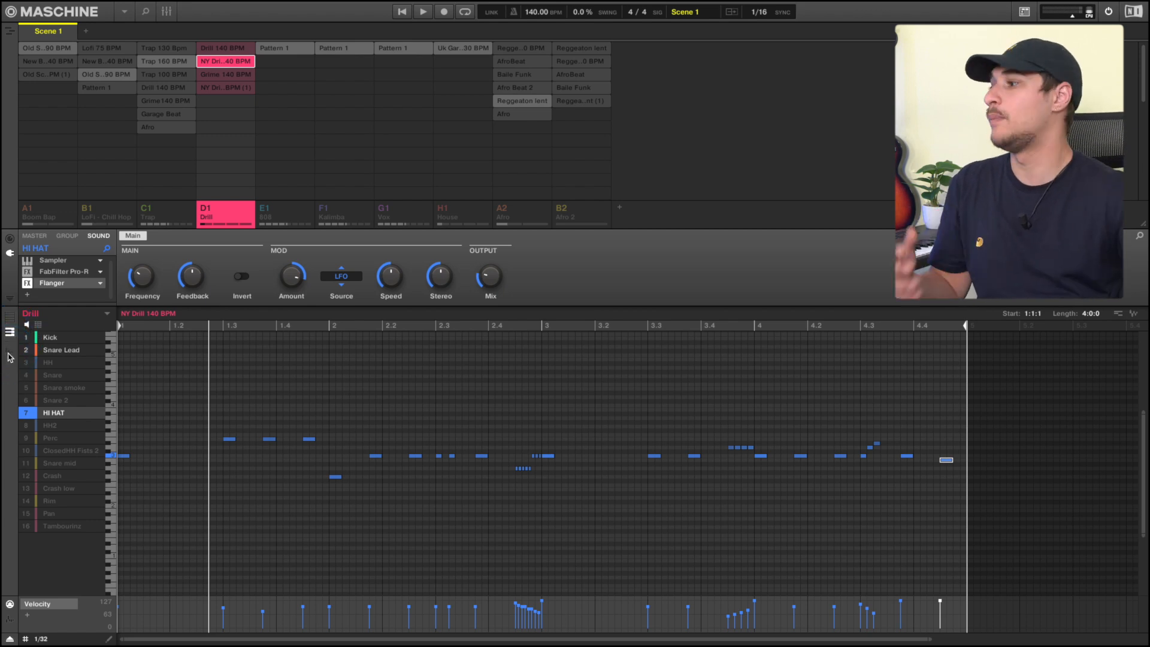
Step: Return the pattern editor to the view of all drum sounds and program HH accents and rolls across the four bars
left_click(9, 357)
left_click(10, 331)
left_click(9, 317)
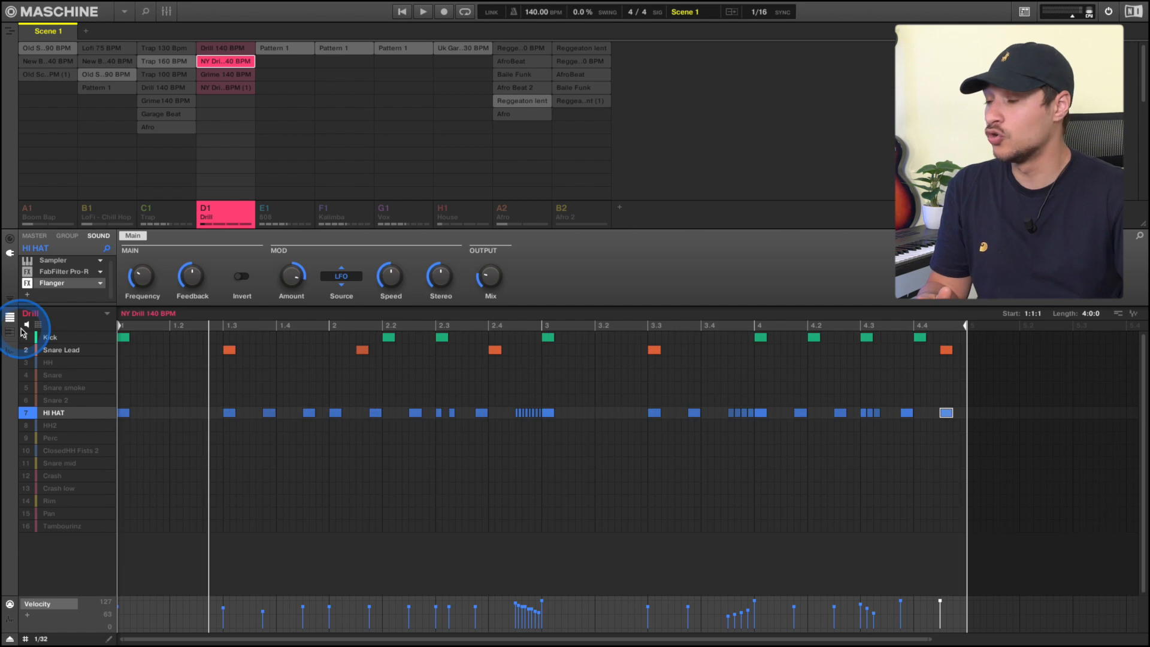
left_click(634, 361)
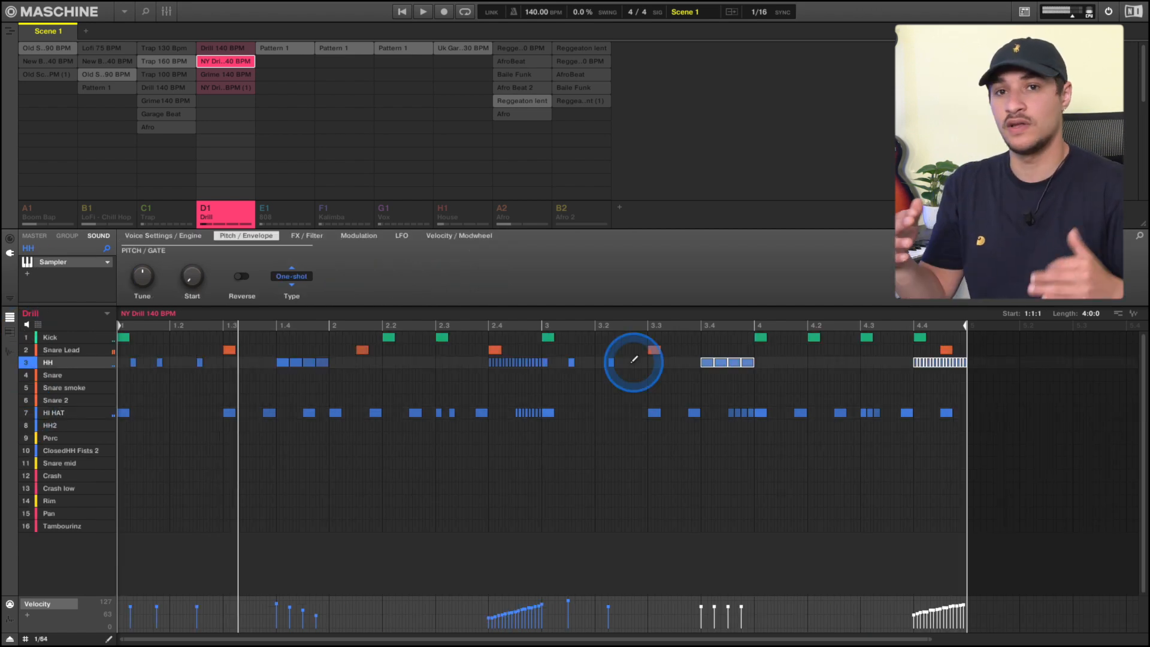
Step: Play the pattern and record Pitchwheel modulation for the HH sound
key("space")
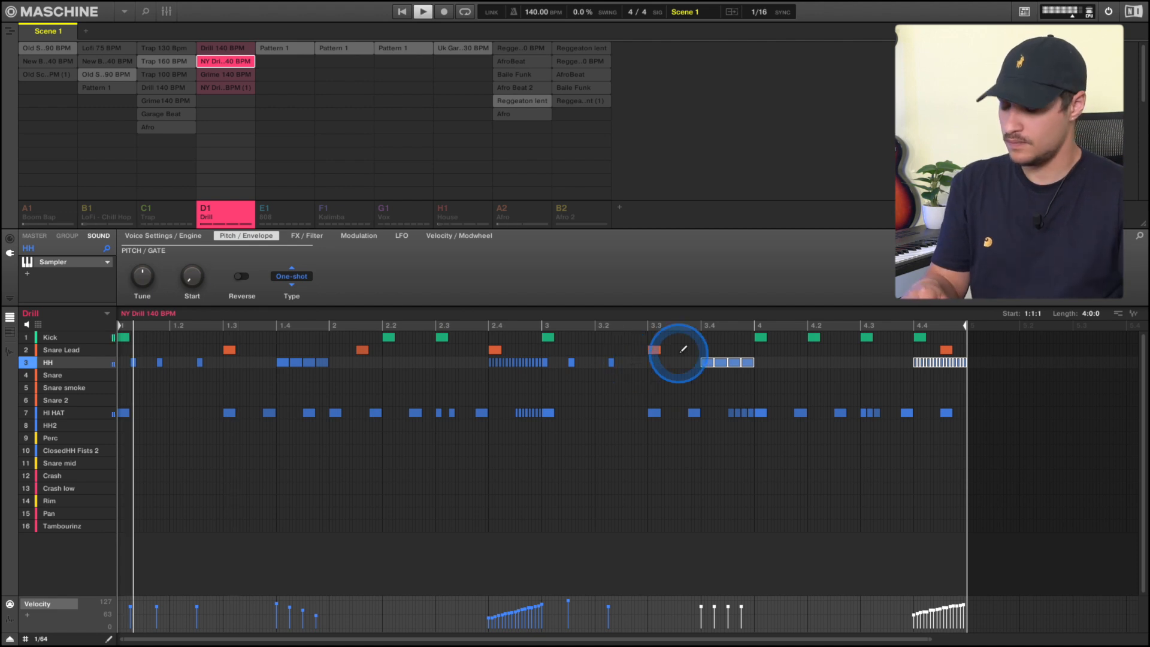
key("r")
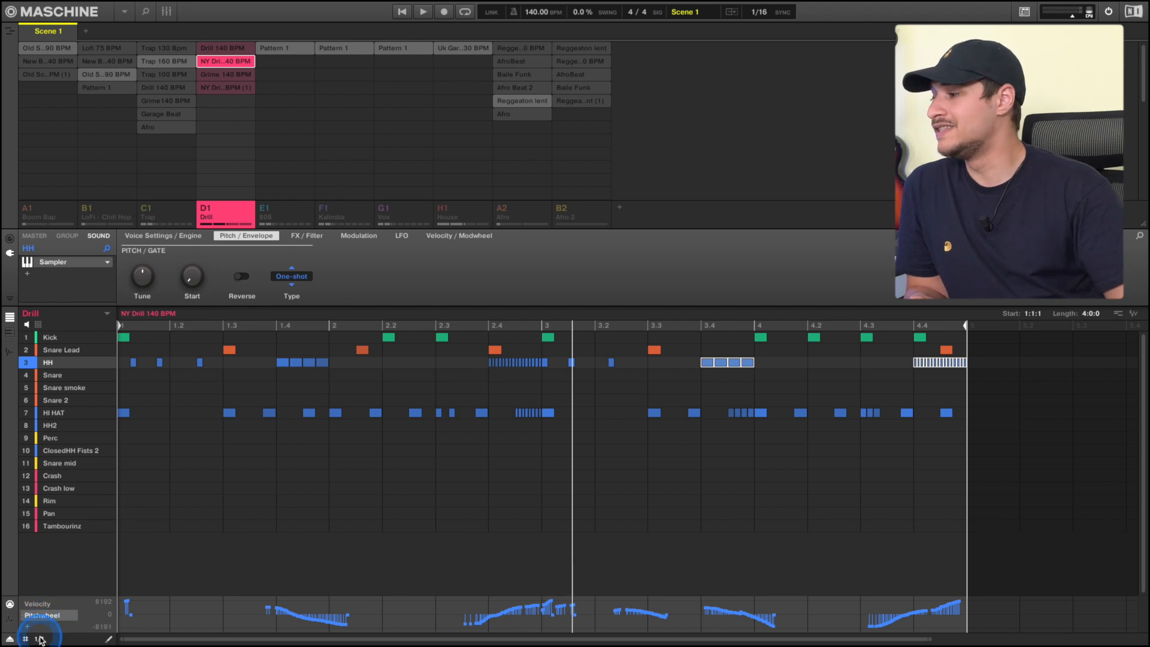
Step: Set the step grid to 1/8 and place a Pan note and a Crash note on the first beat of bar 1
left_click(37, 639)
left_click(71, 482)
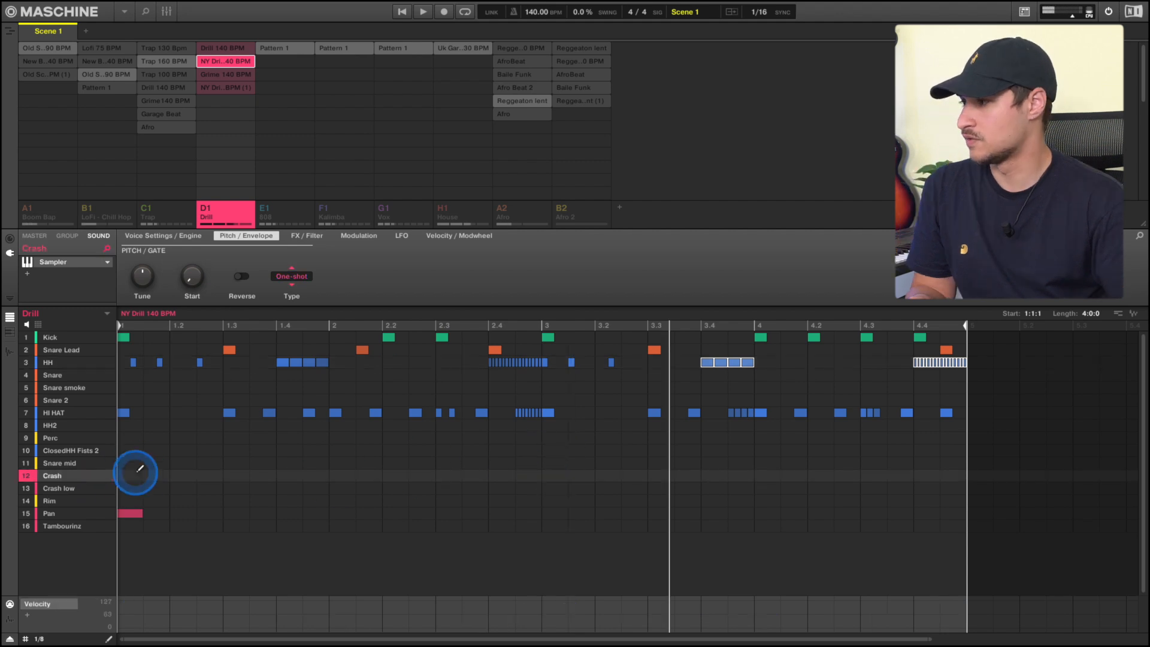
left_click(138, 474)
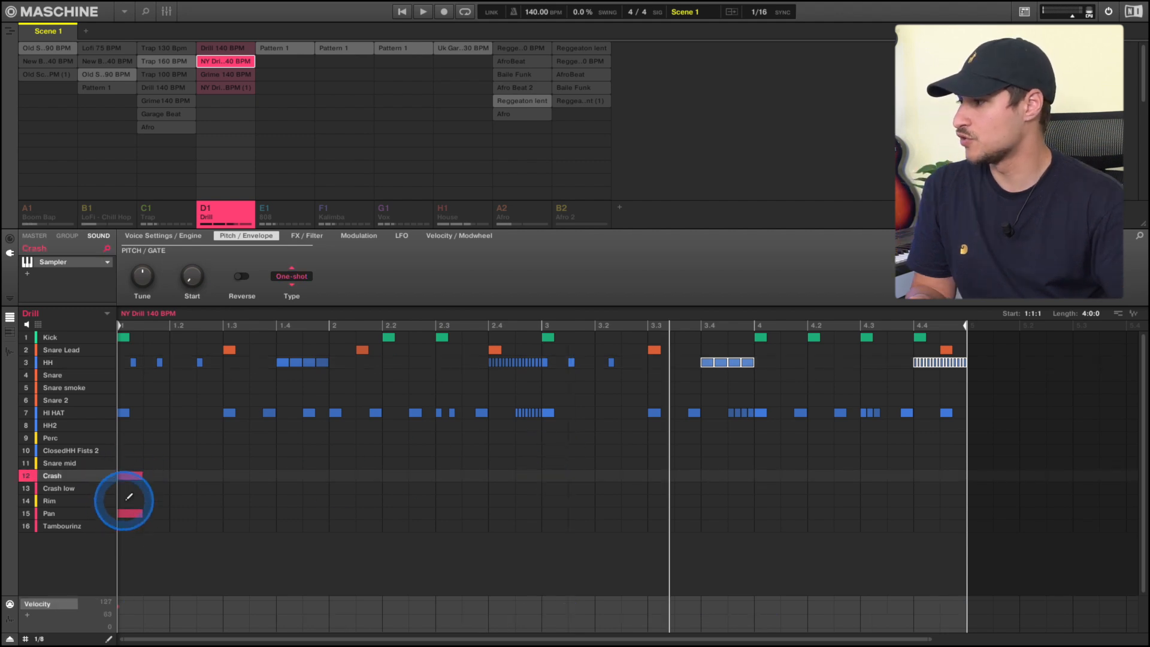
Step: On a 1/16 grid, place Rim notes around 1.2 and at the end of bar 2, and Perc notes after 1.2 and before 3.3
left_click(163, 501)
left_click(203, 501)
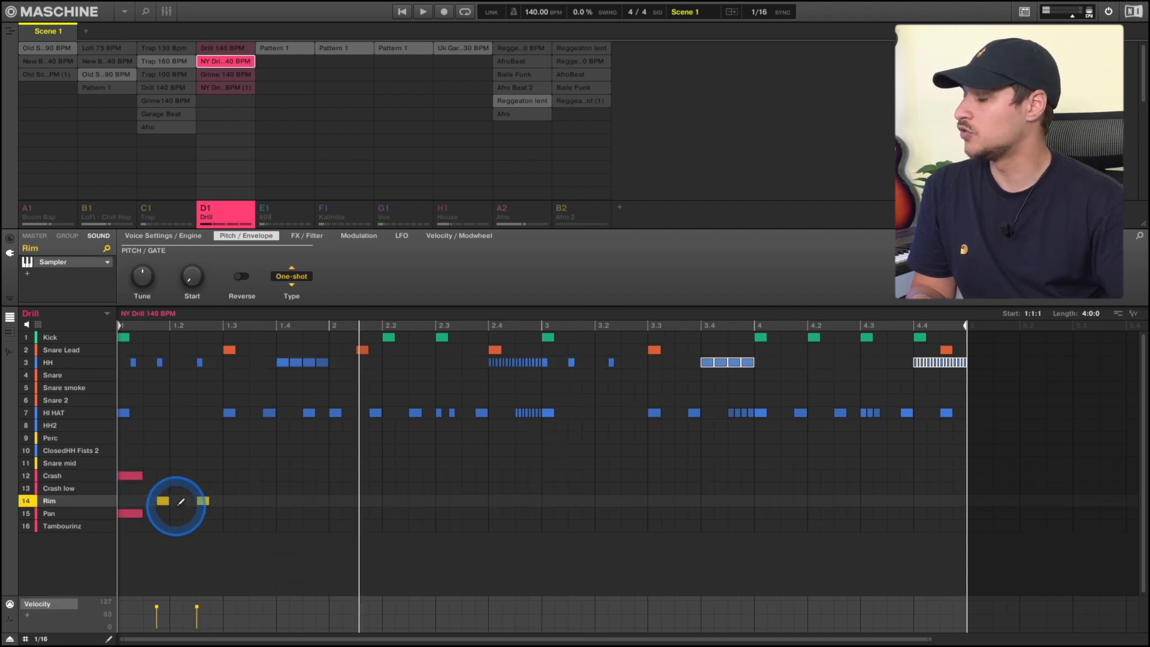
left_click(203, 501)
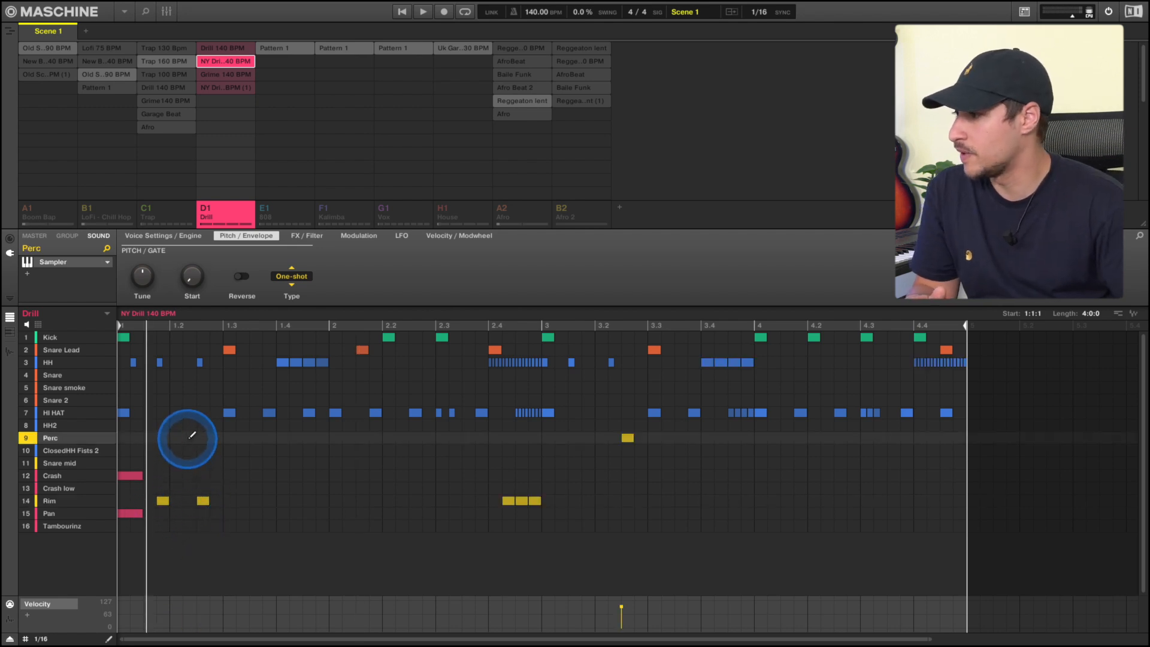
left_click(191, 438)
Step: Place Tambourinz notes on all four beats of bar 4 and play the full drum pattern
left_click(760, 526)
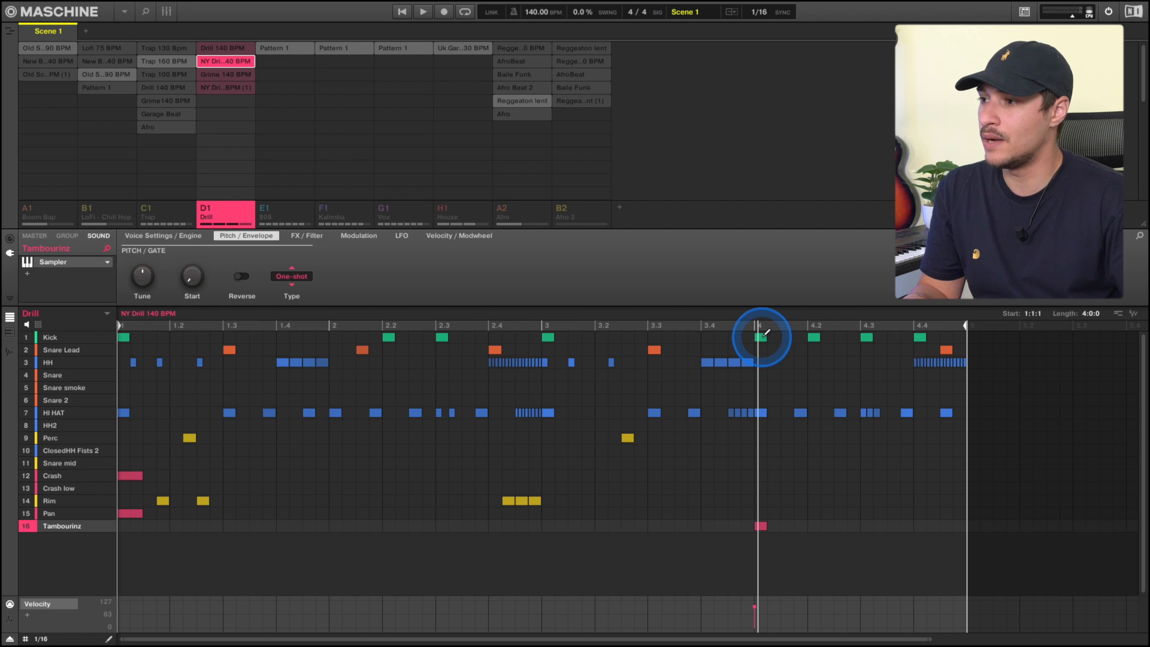
left_click(815, 526)
left_click(867, 526)
left_click(923, 526)
key("space")
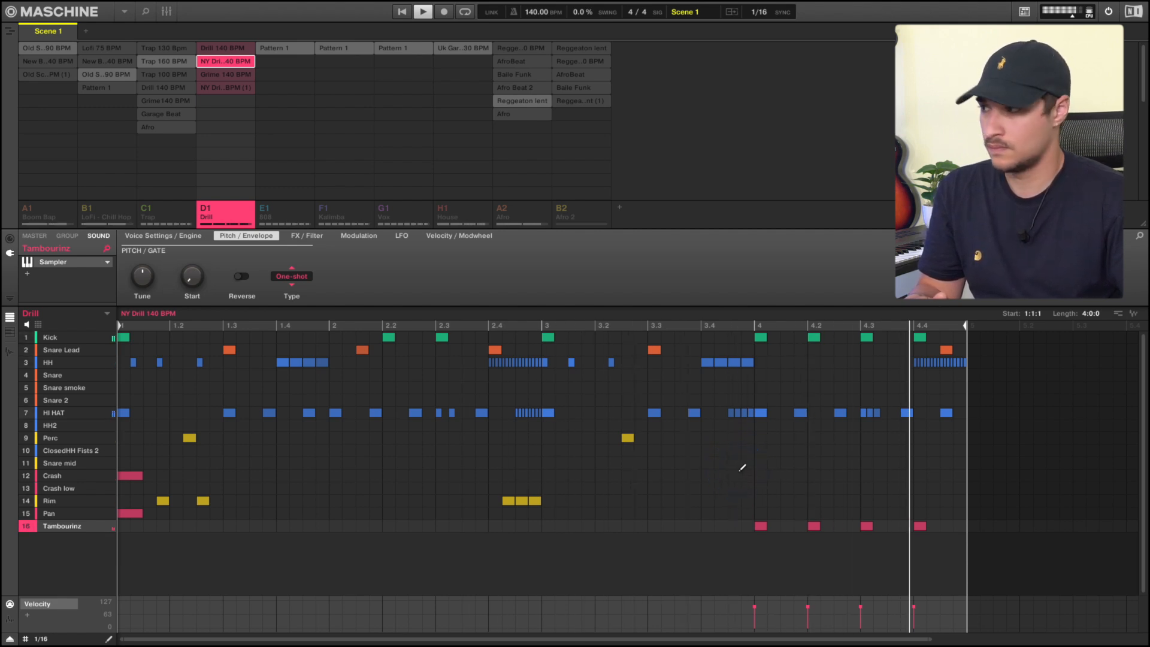
key("space")
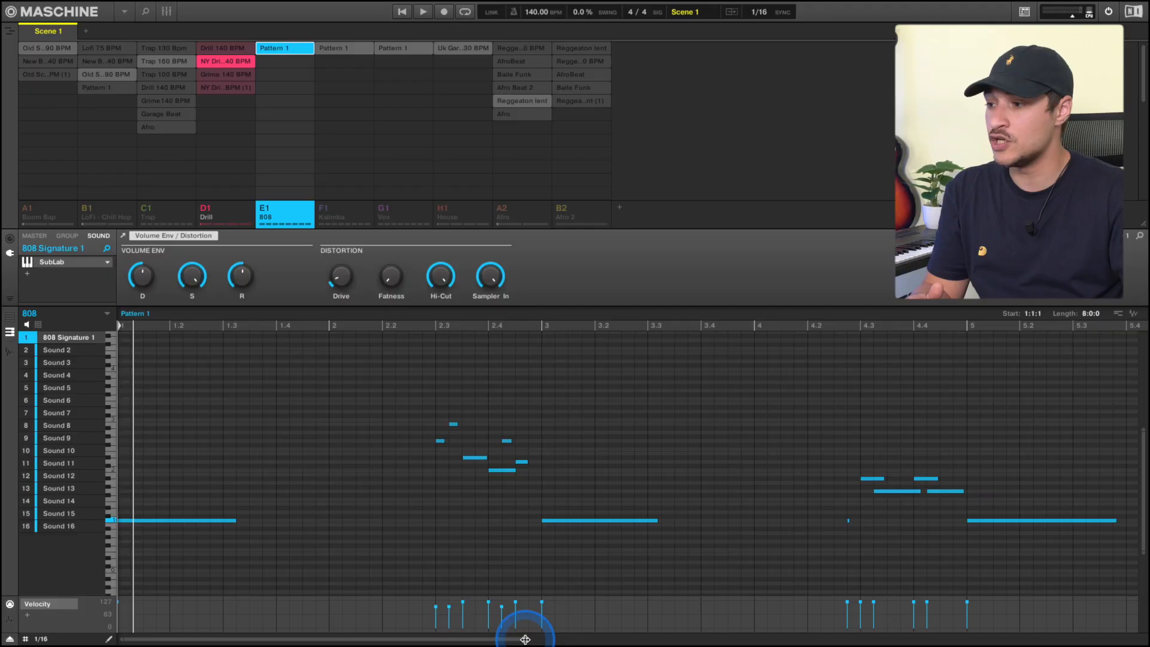
Step: Play the eight-bar 808 Signature 1 pattern together with the NY Drill drums
left_click_drag(524, 631, 978, 598)
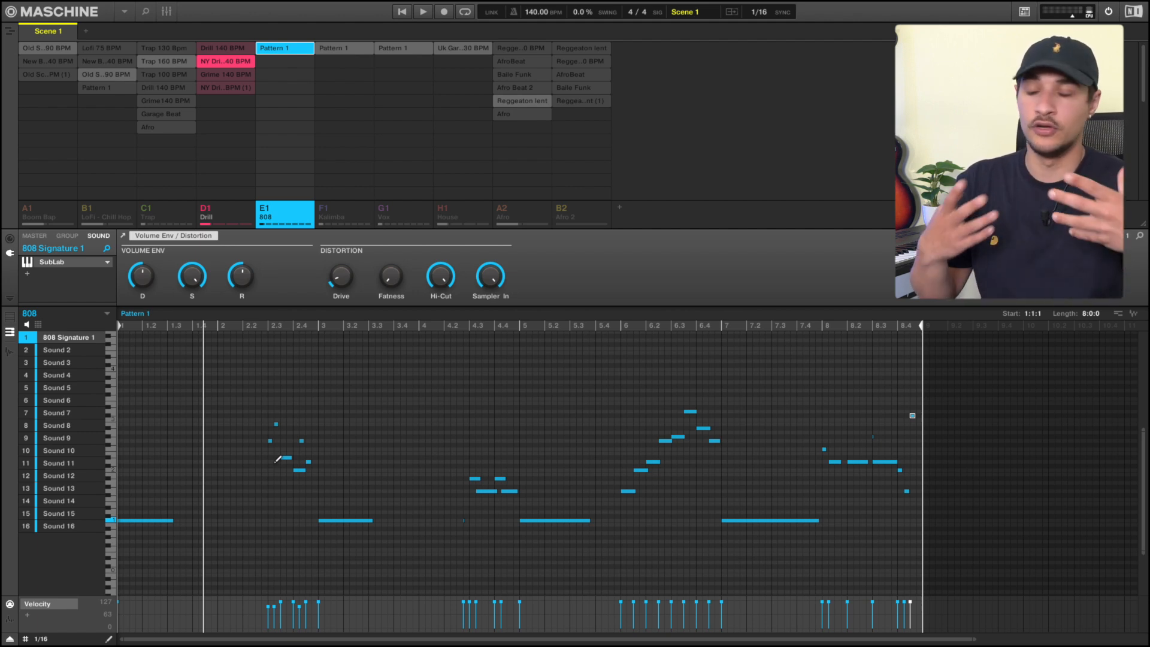
key("space")
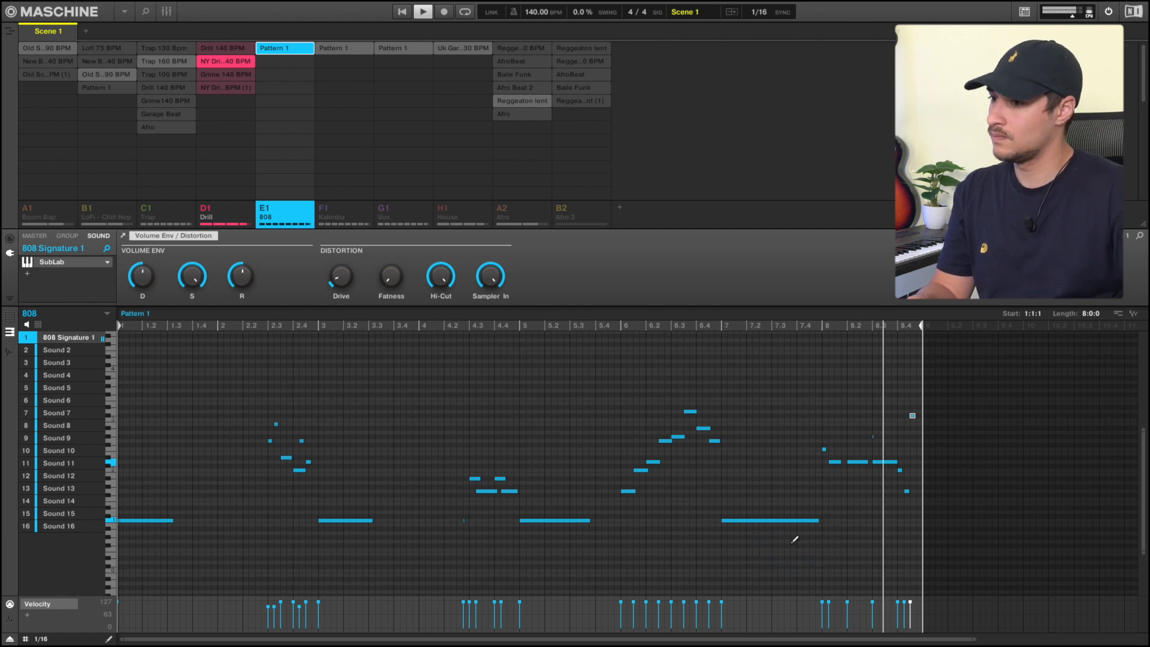
left_click(744, 591)
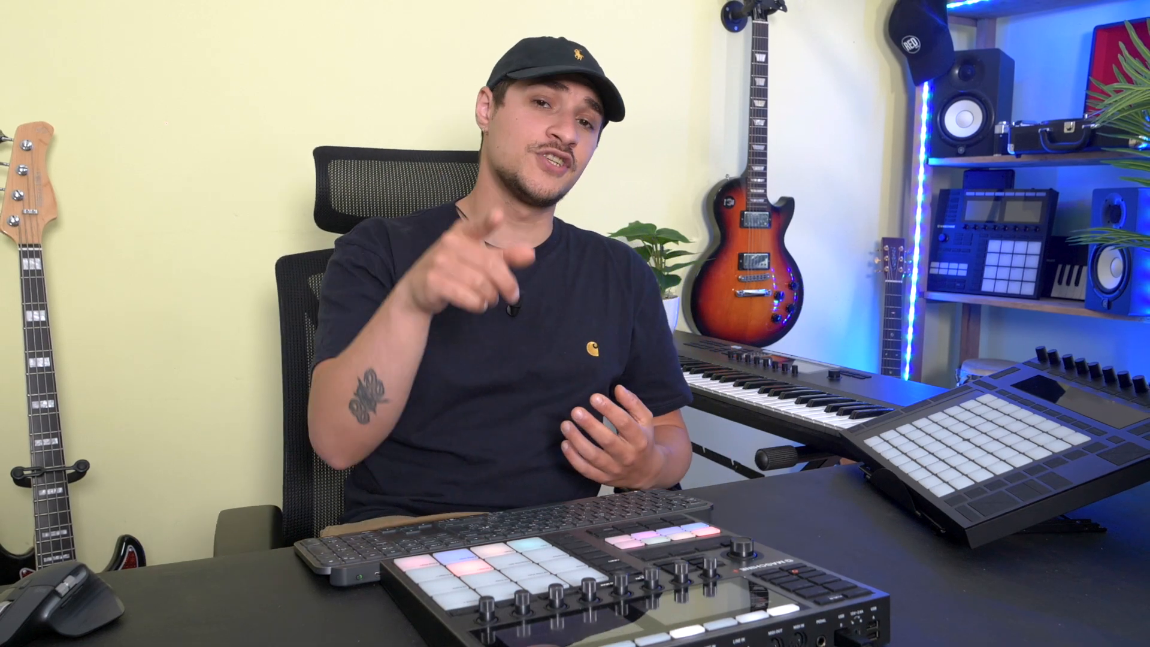